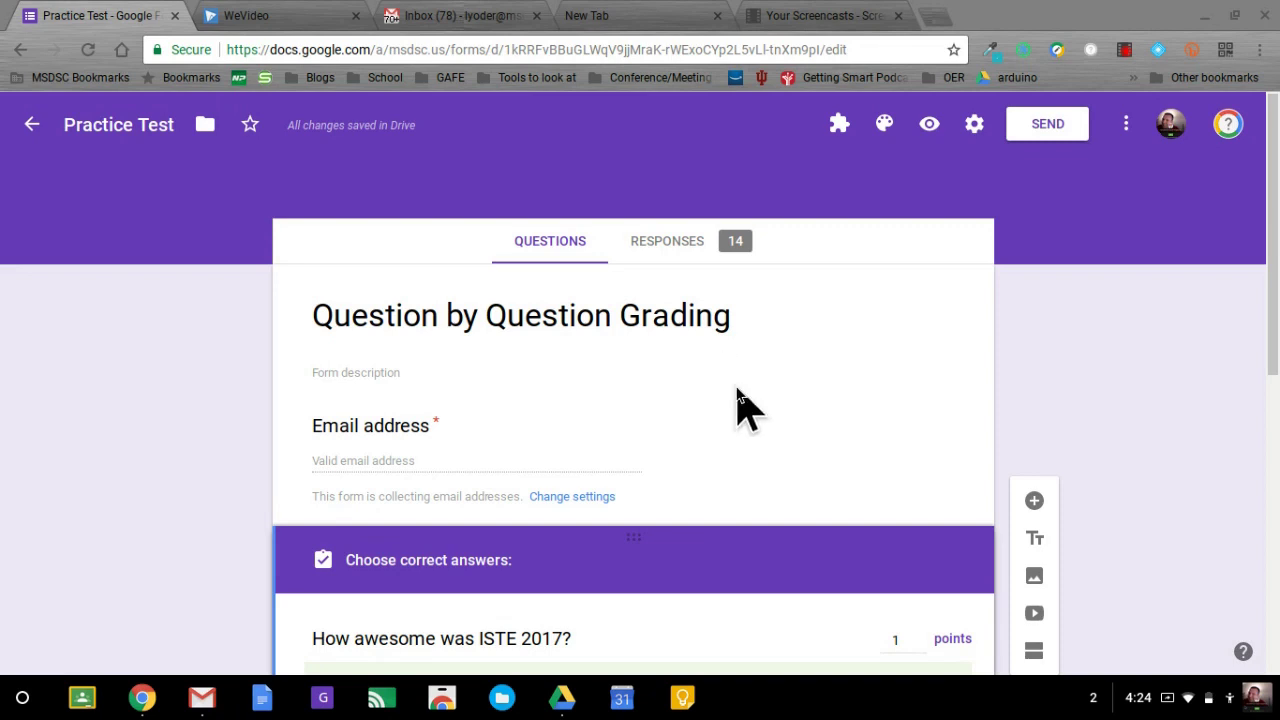
Review the answer keys and points for the ISTE 2017, Columbus and opinion questions.
scroll(838, 432, down, 3)
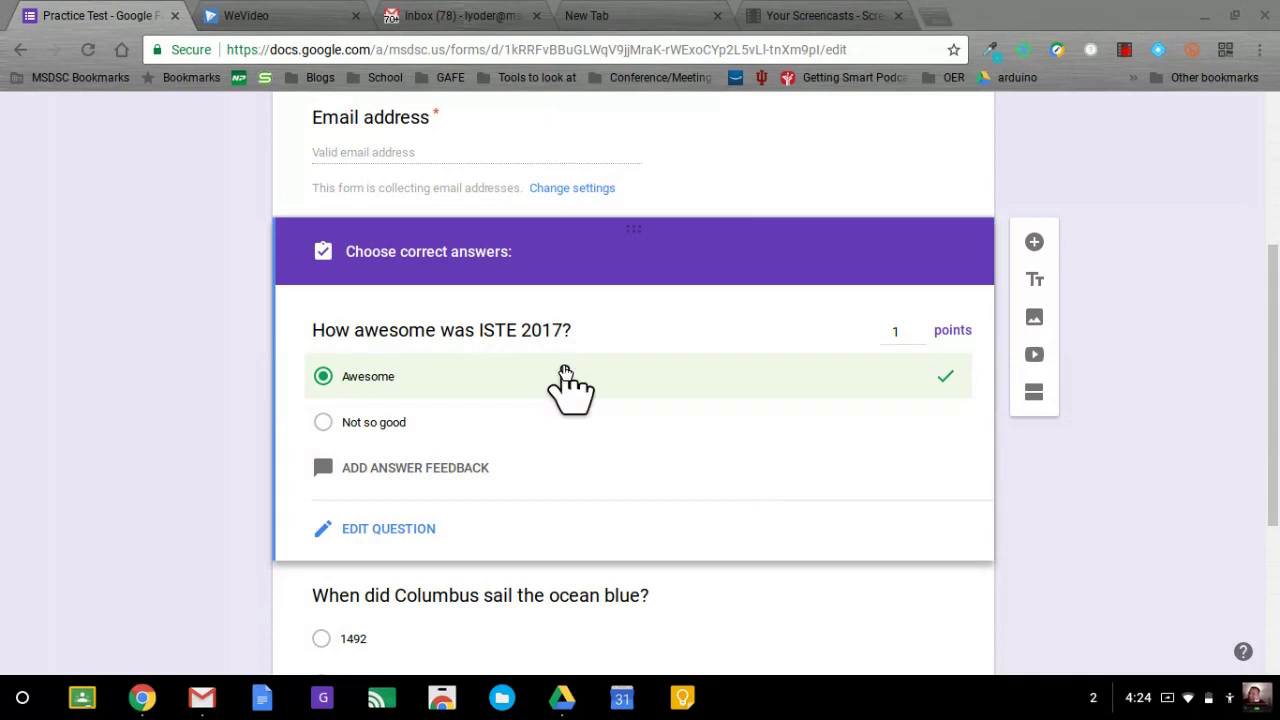
scroll(466, 480, down, 1)
click(400, 478)
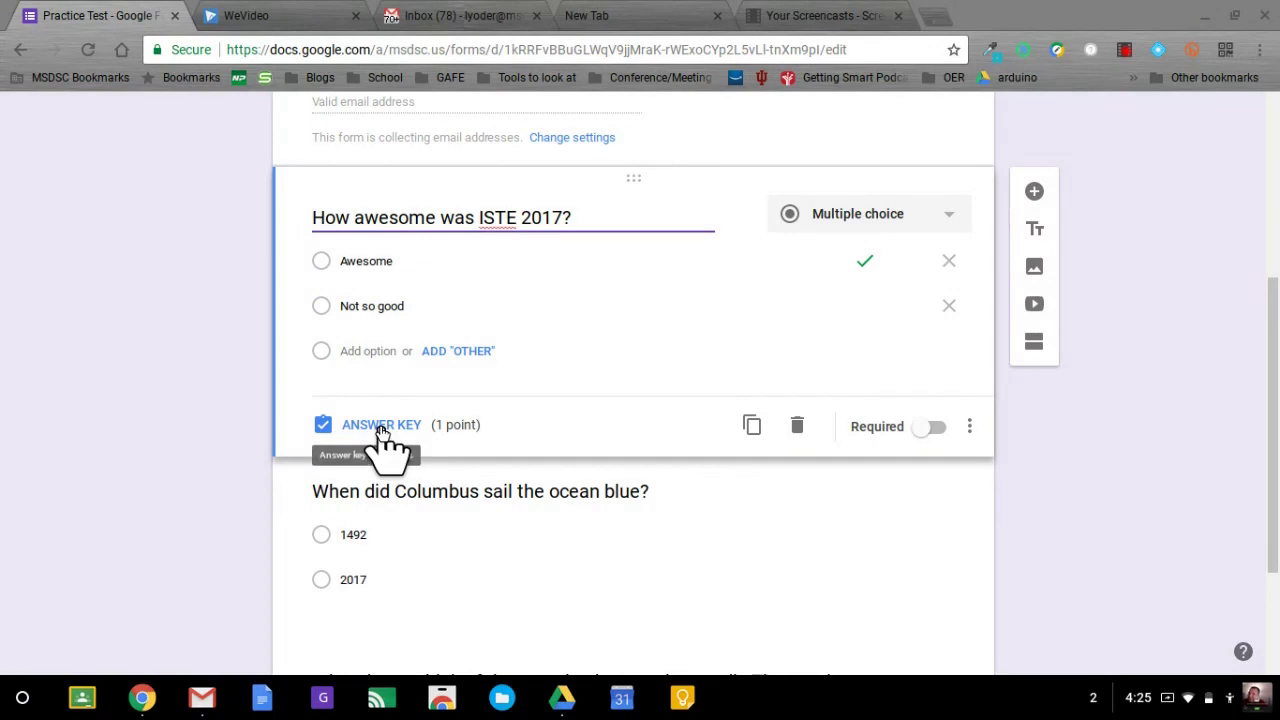
click(381, 430)
scroll(643, 343, down, 1)
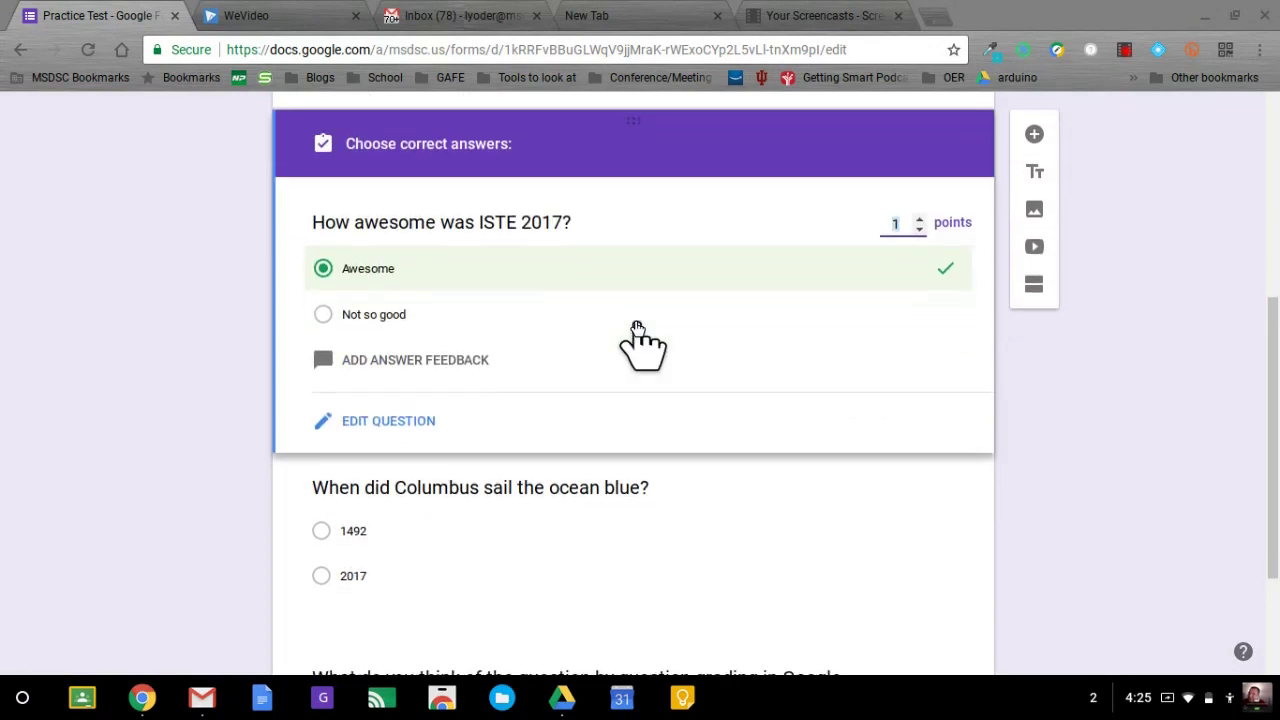
scroll(533, 410, down, 2)
click(533, 410)
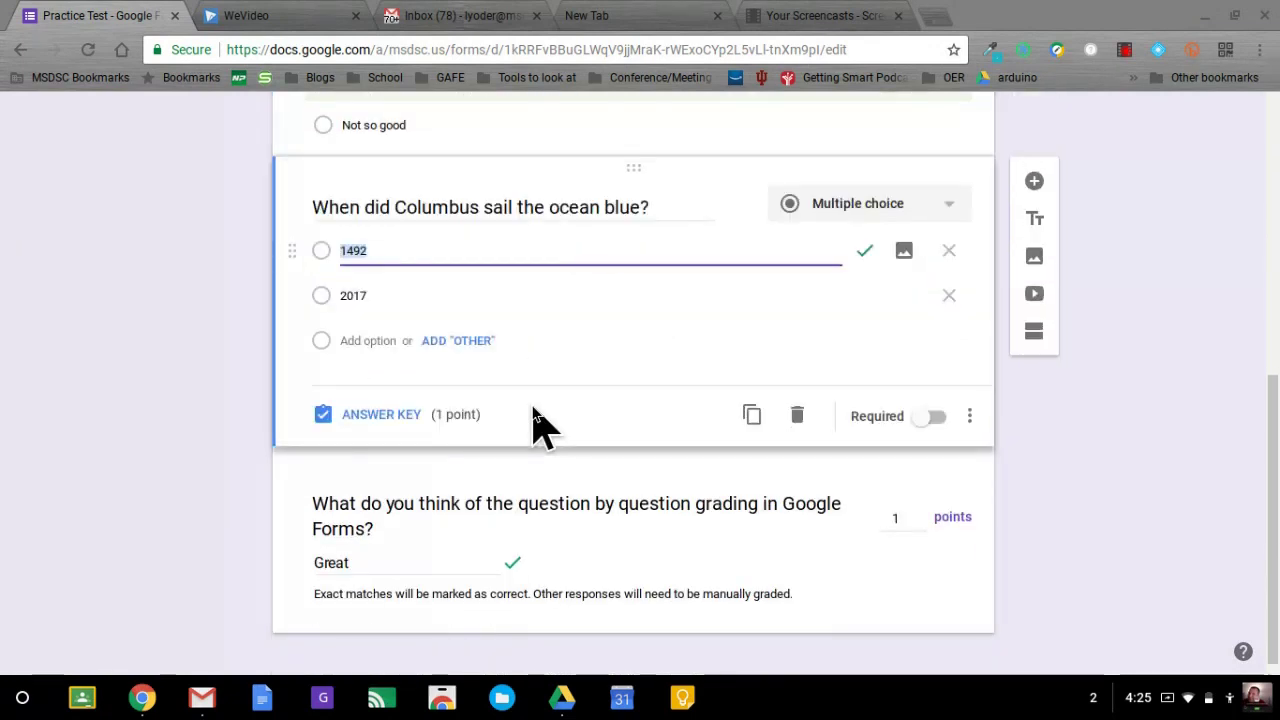
scroll(629, 429, up, 1)
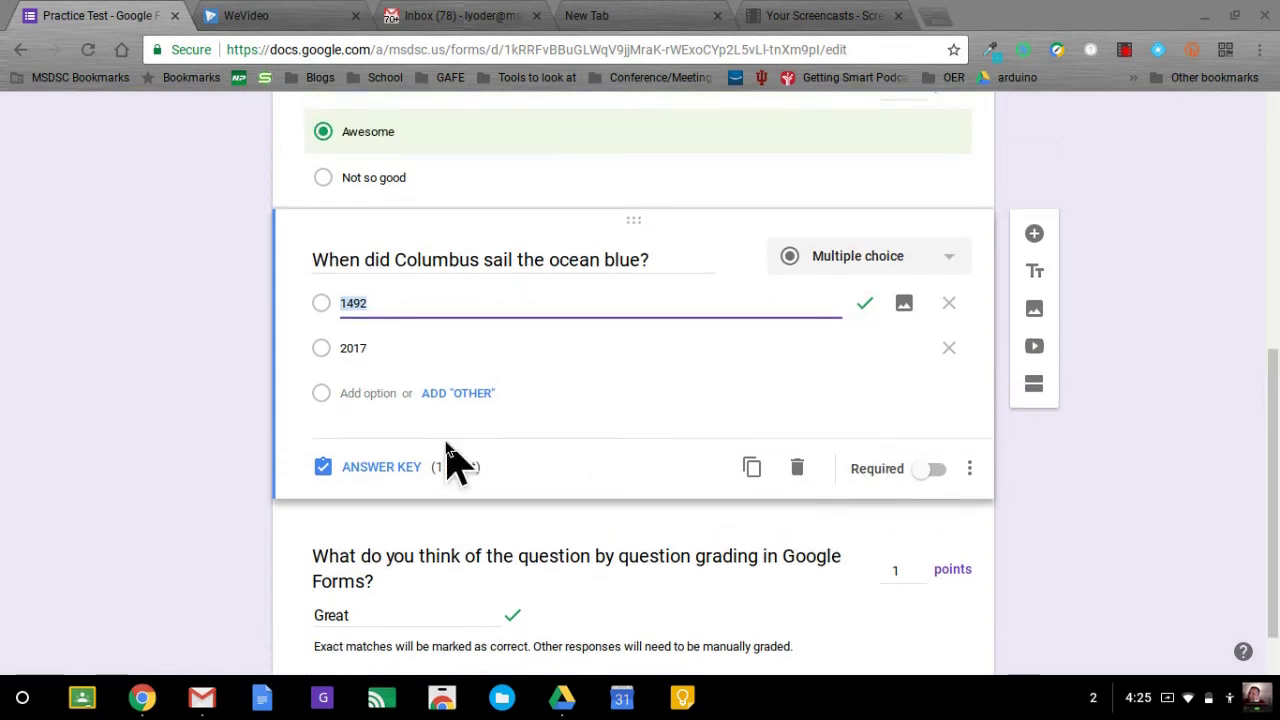
click(392, 474)
scroll(657, 463, down, 2)
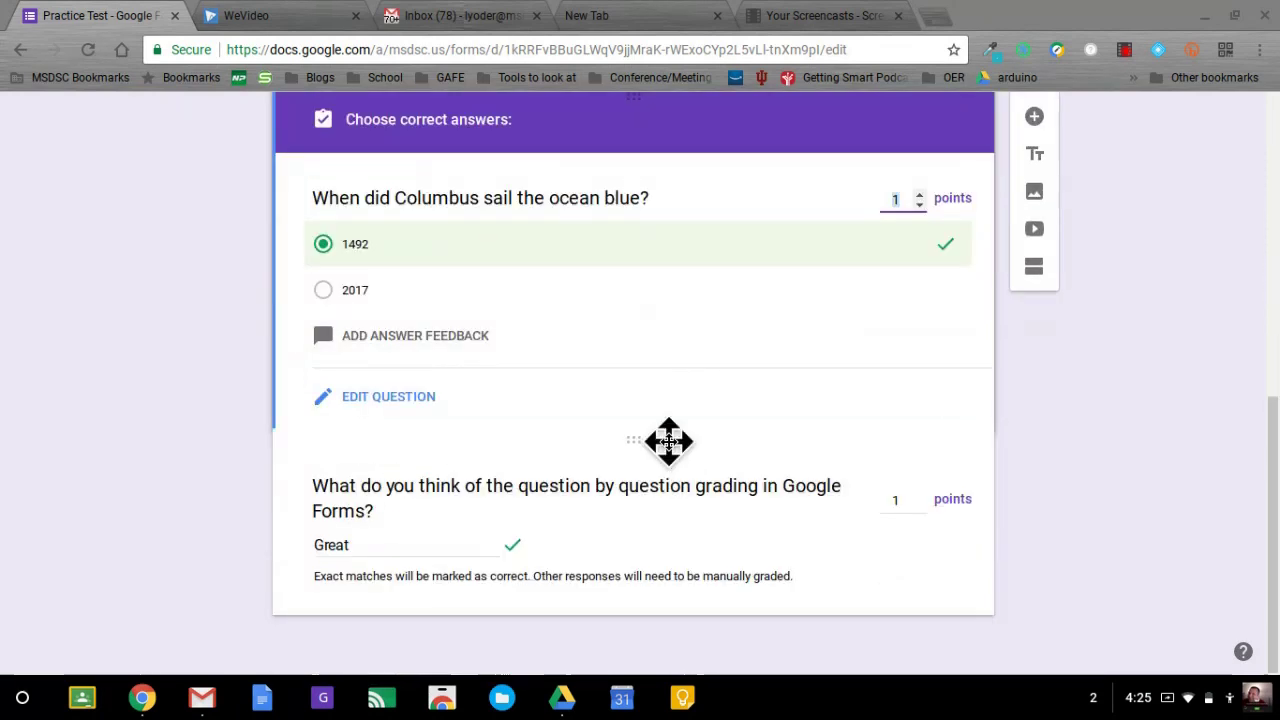
click(623, 543)
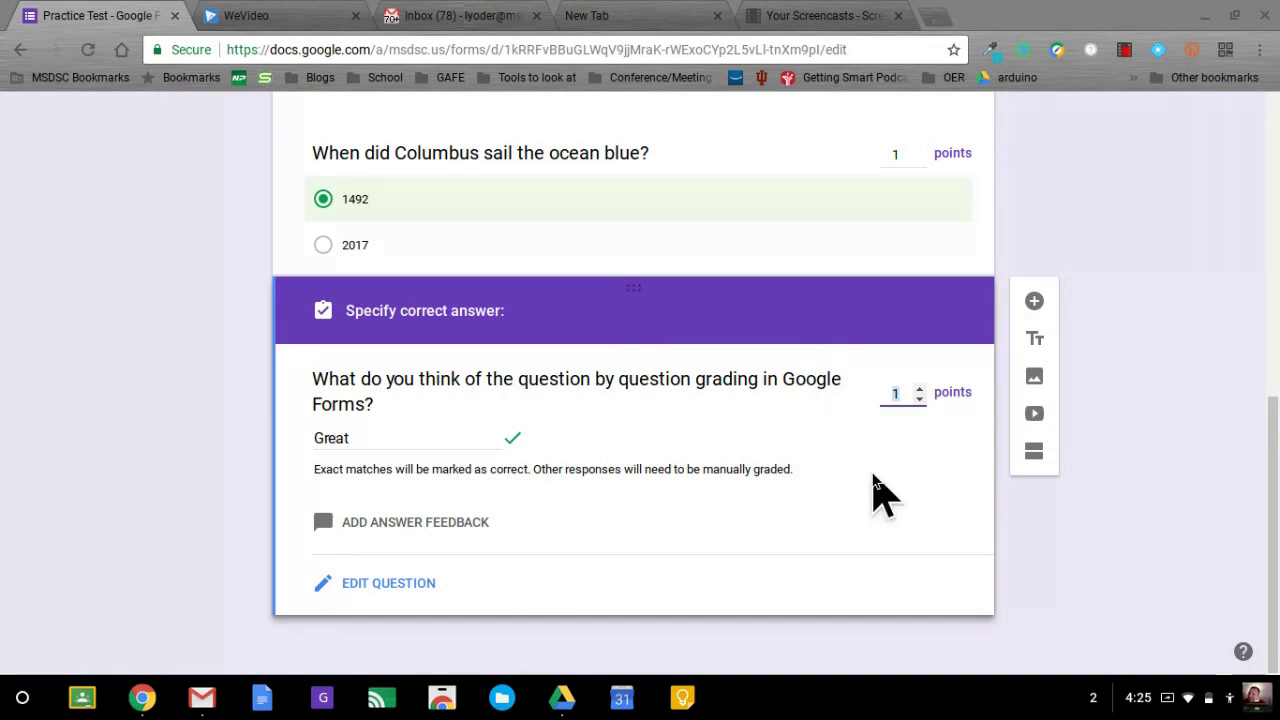
scroll(874, 492, up, 10)
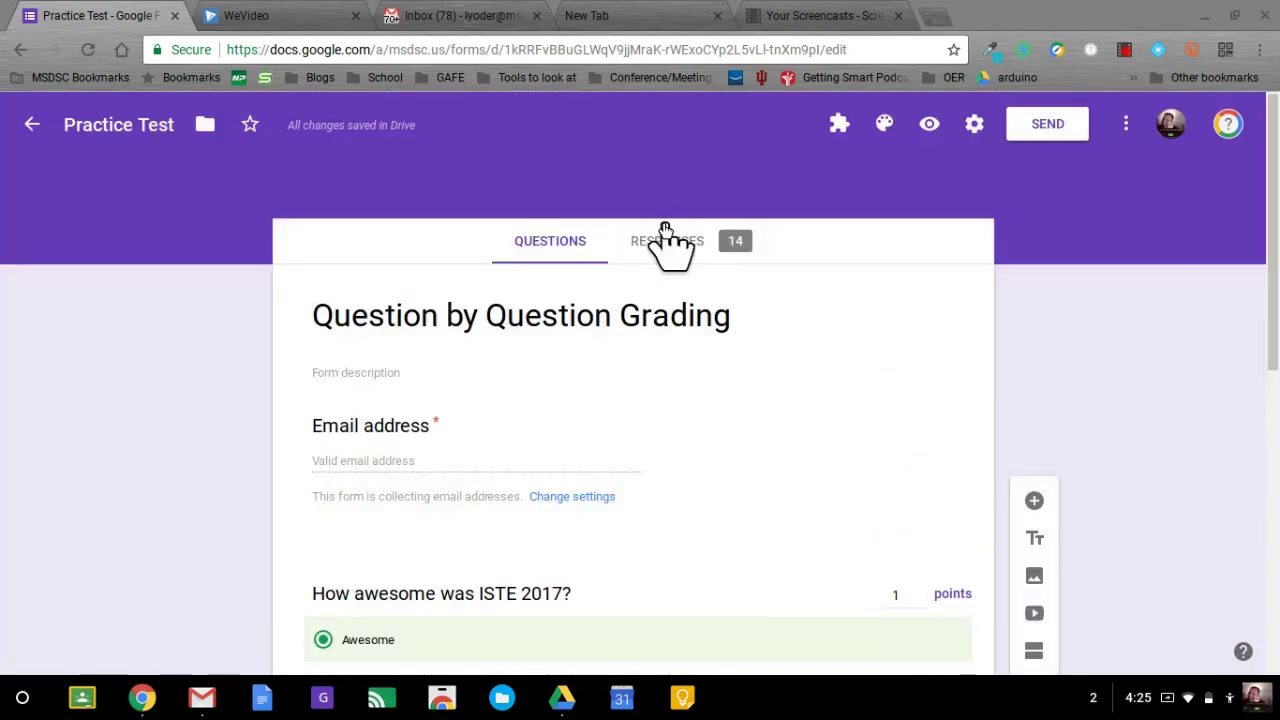
Show the quiz's responses individually and scroll through the displayed respondent's answers.
click(663, 241)
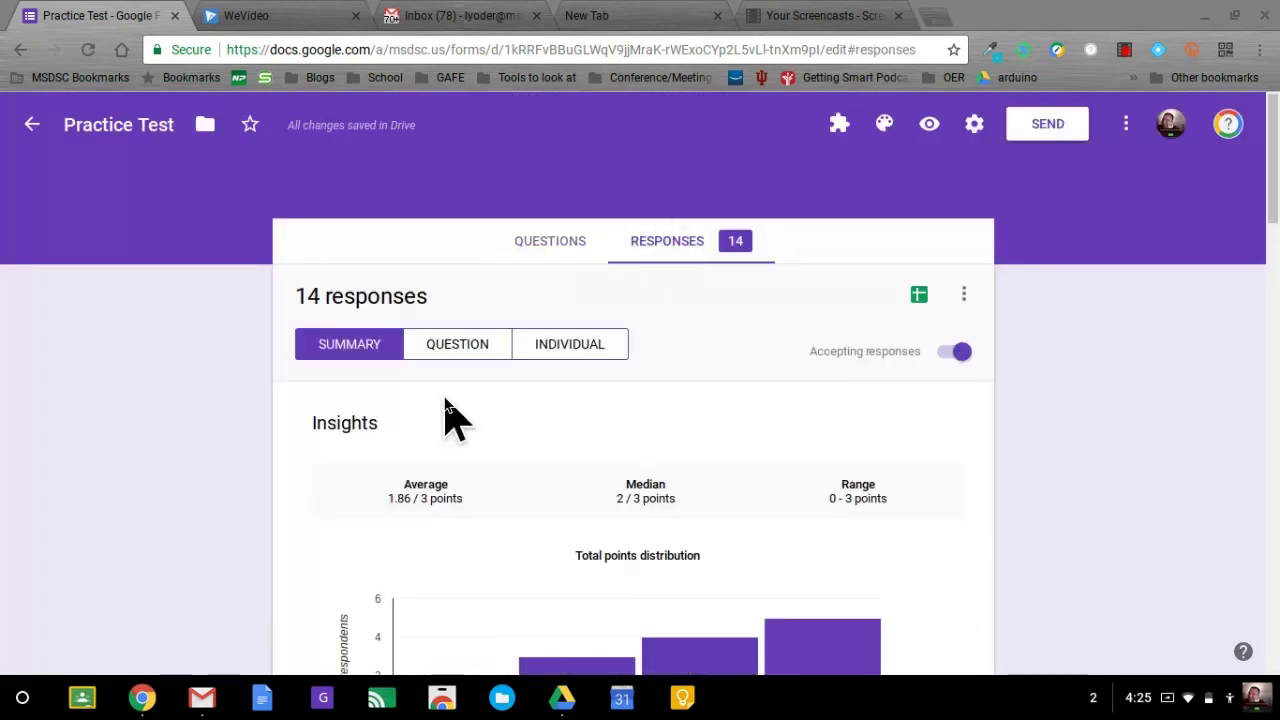
click(565, 355)
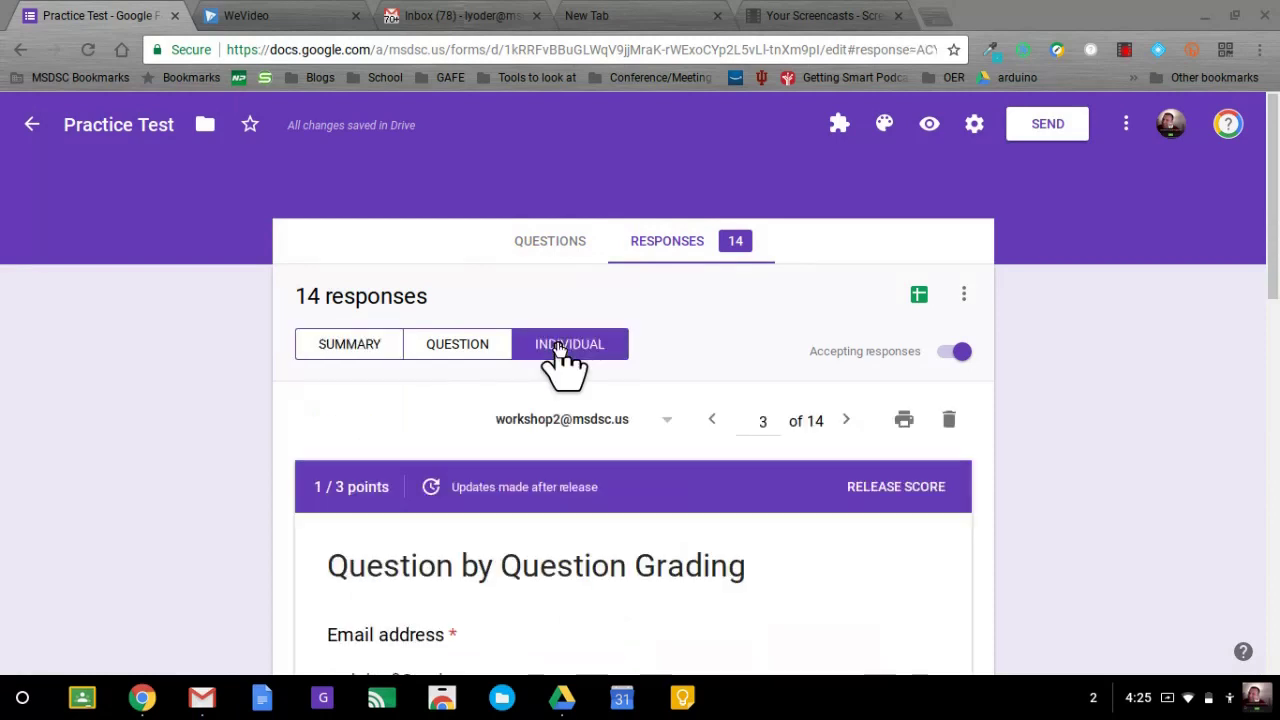
scroll(765, 415, down, 6)
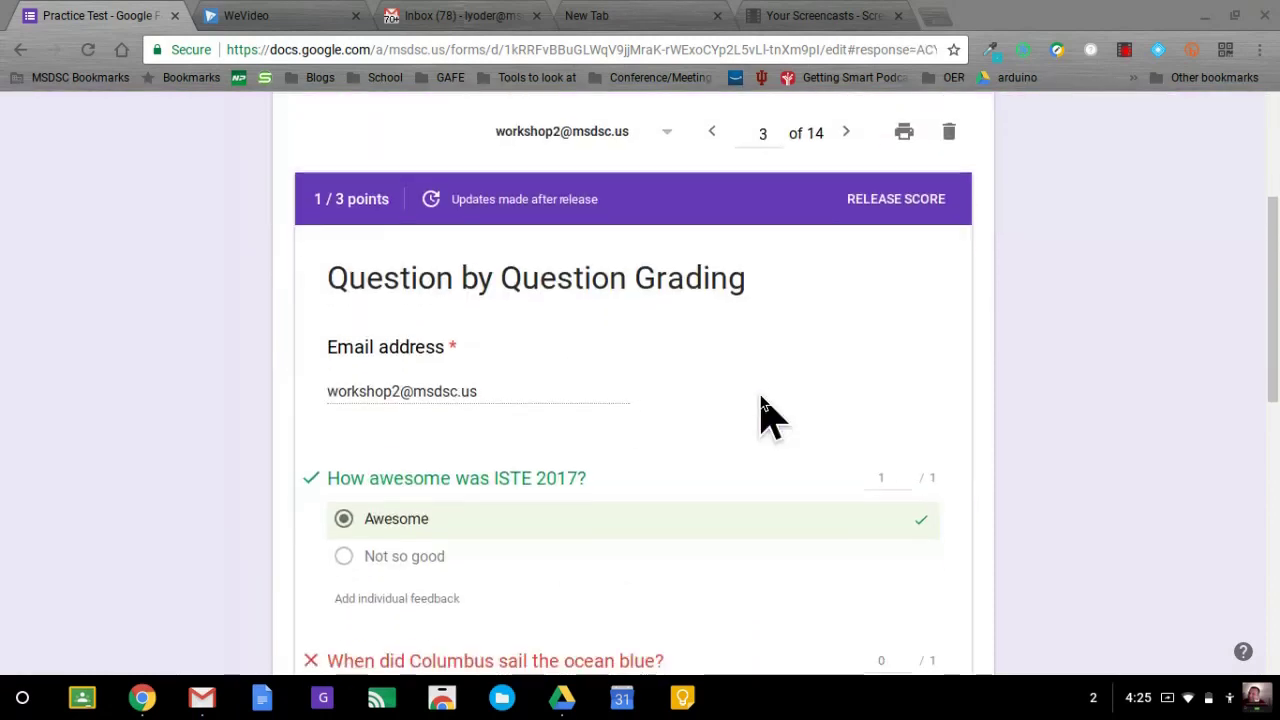
scroll(765, 415, down, 3)
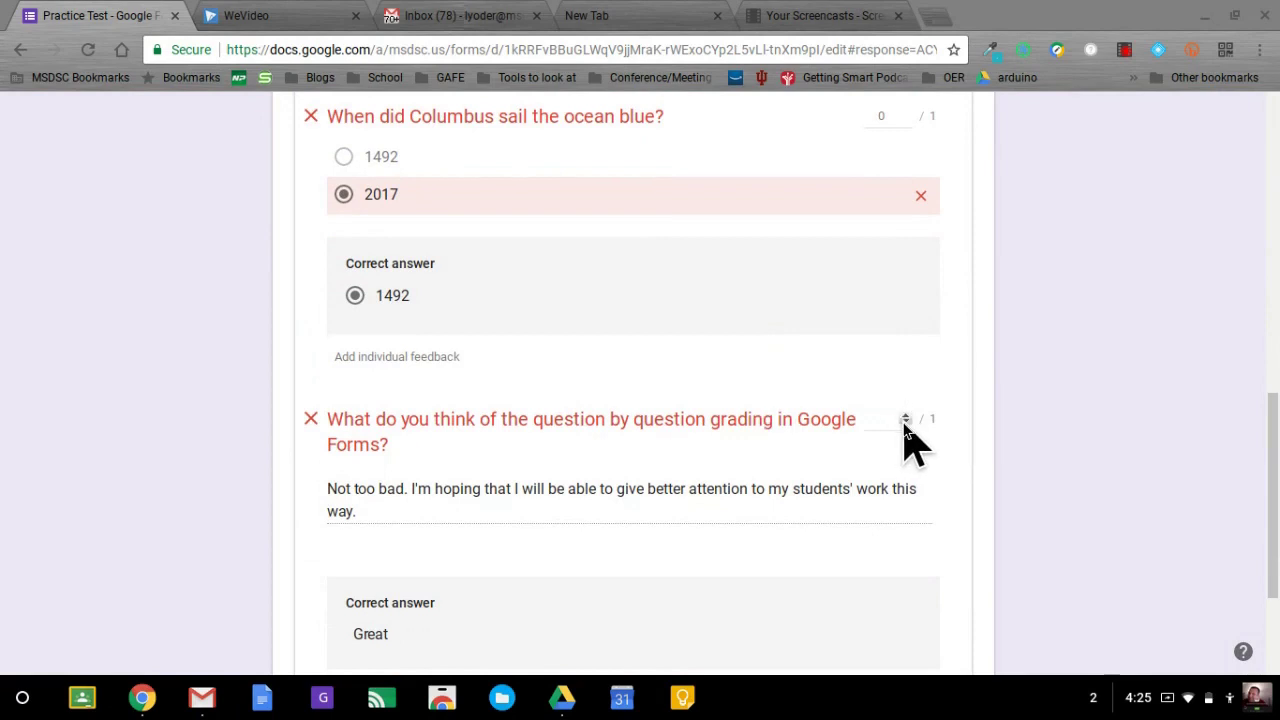
scroll(905, 490, down, 1)
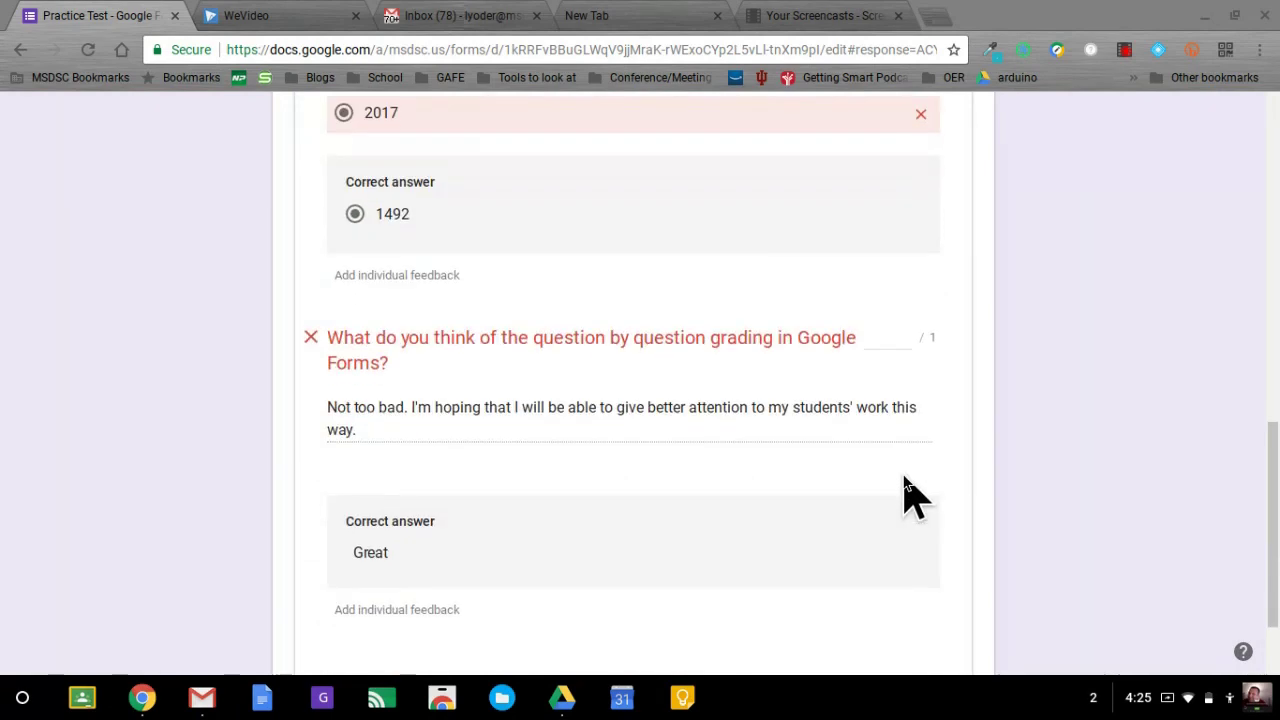
scroll(907, 492, up, 1)
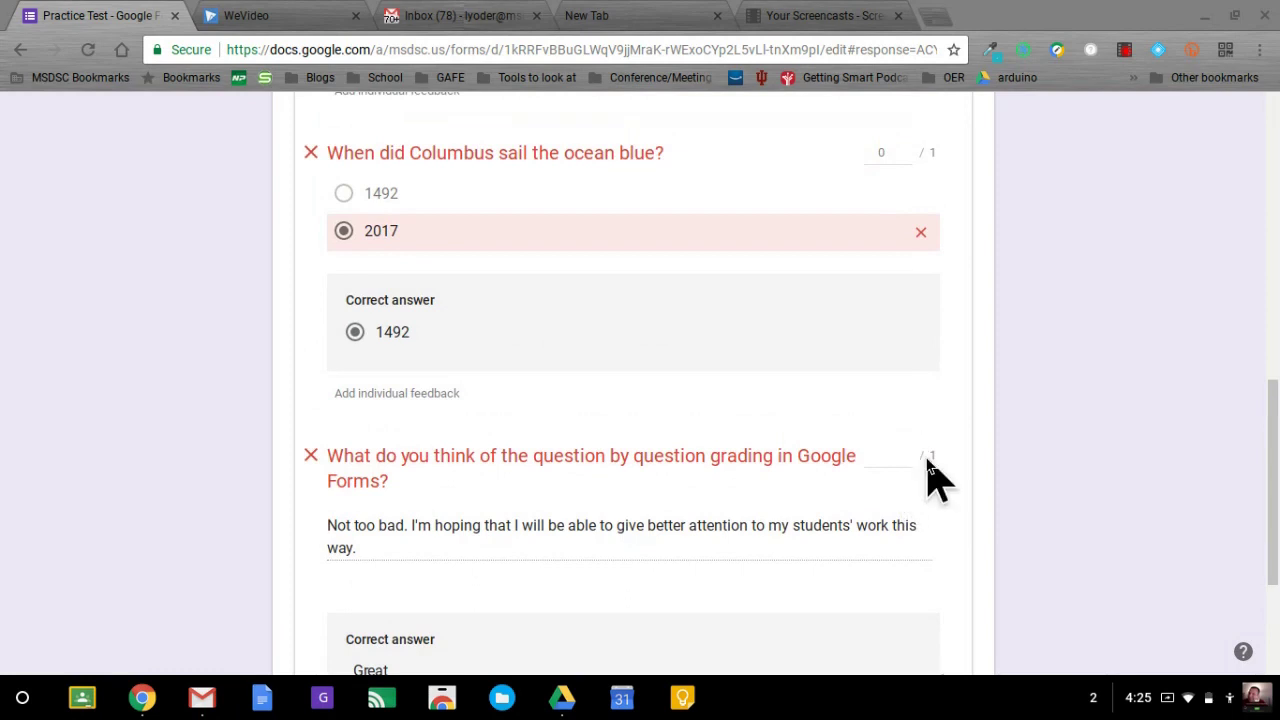
Check the Columbus question's awarded score on response 3 of 14, totalling 1 / 3.
click(862, 455)
scroll(862, 455, down, 2)
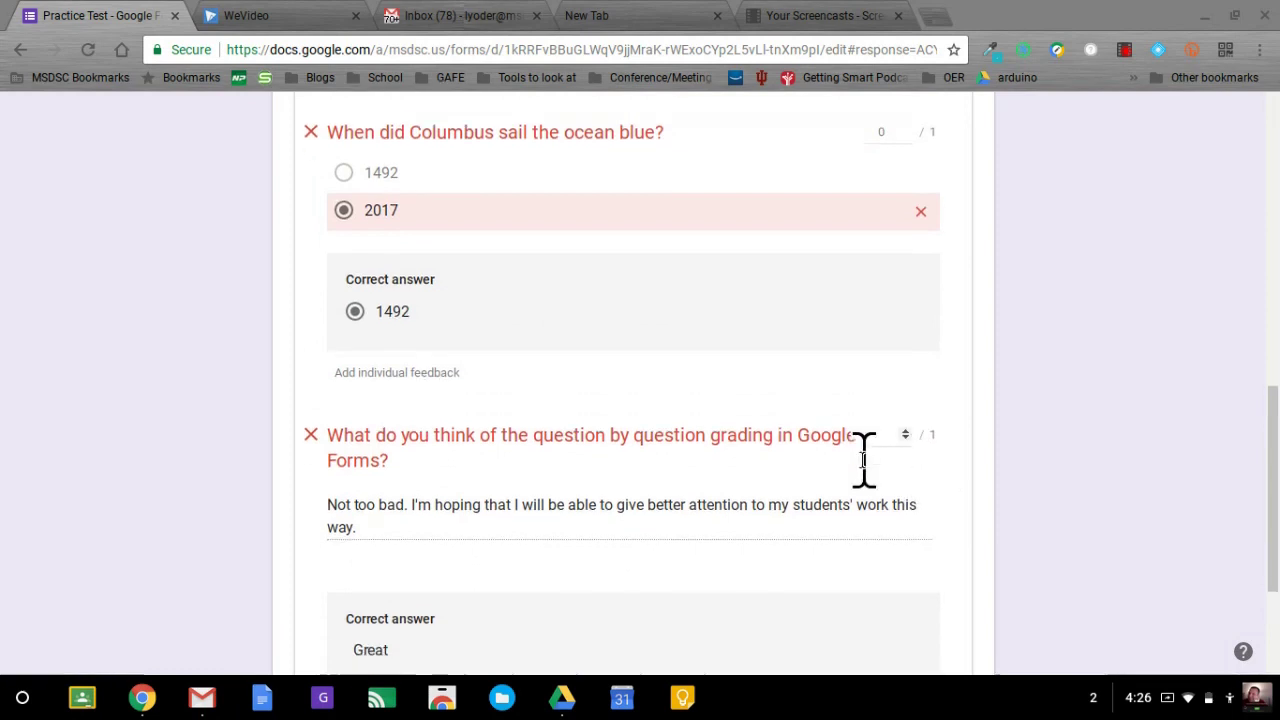
scroll(866, 478, up, 8)
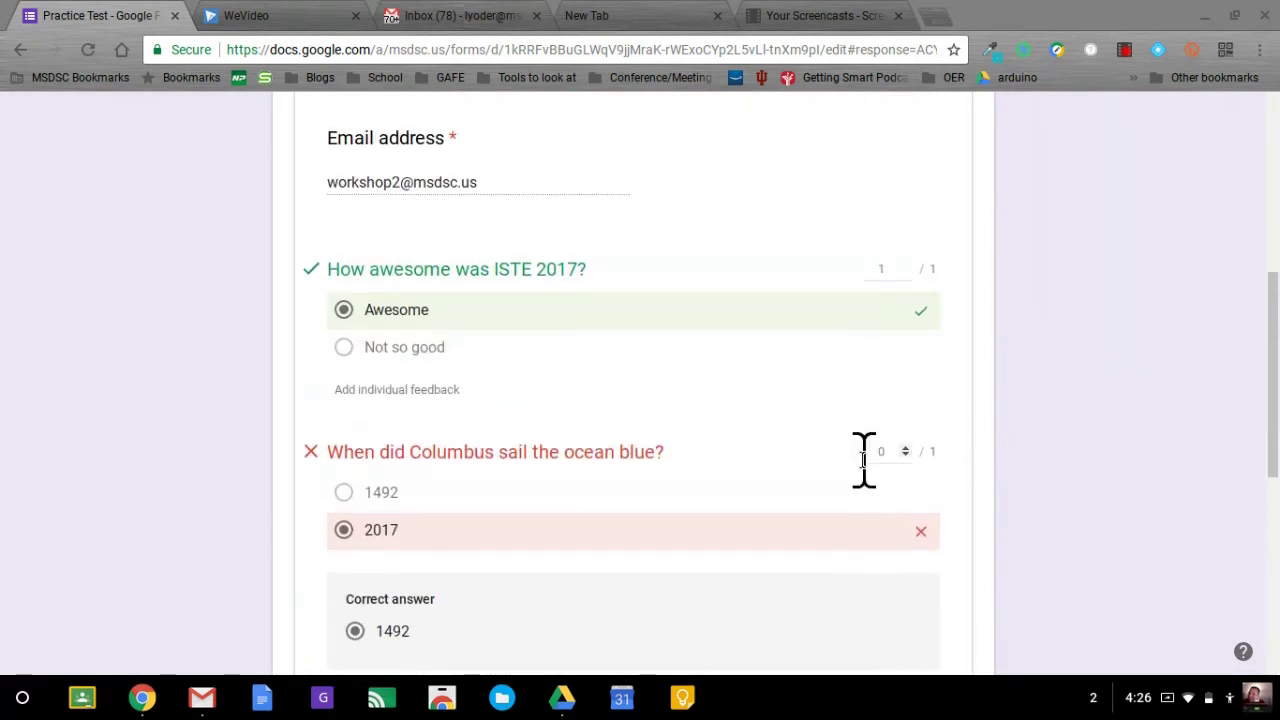
scroll(867, 480, up, 1)
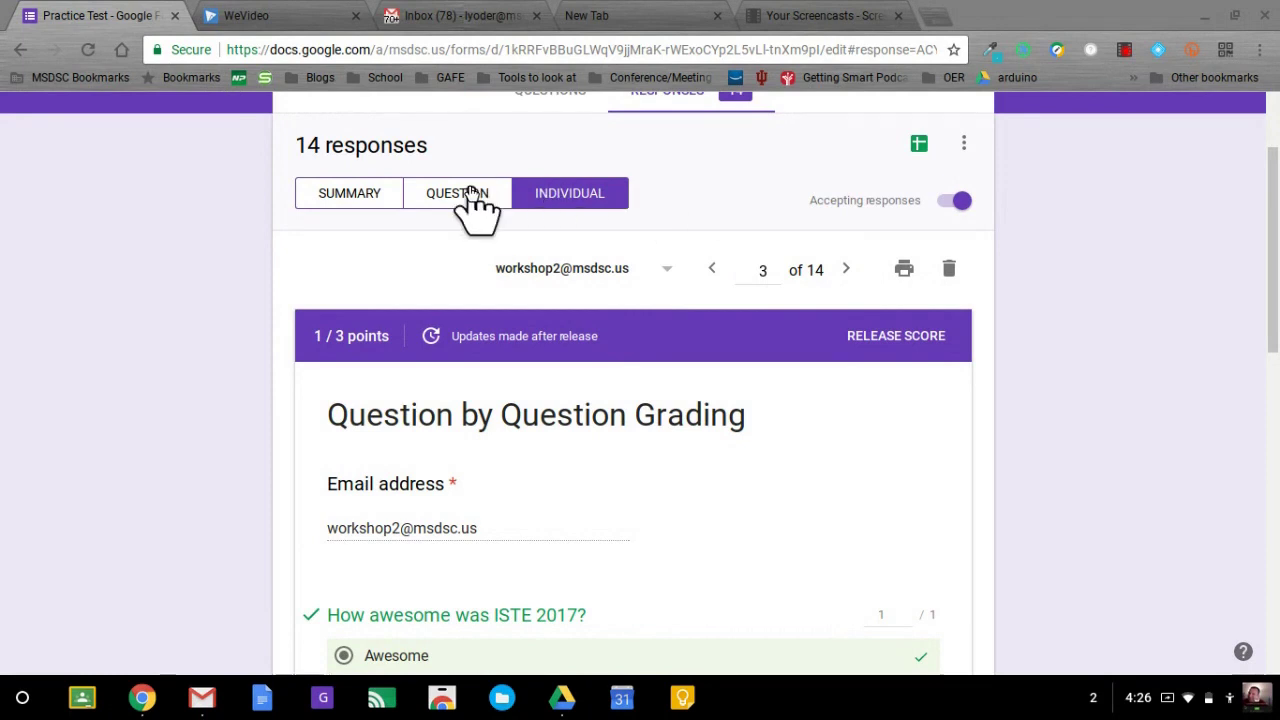
scroll(930, 350, down, 3)
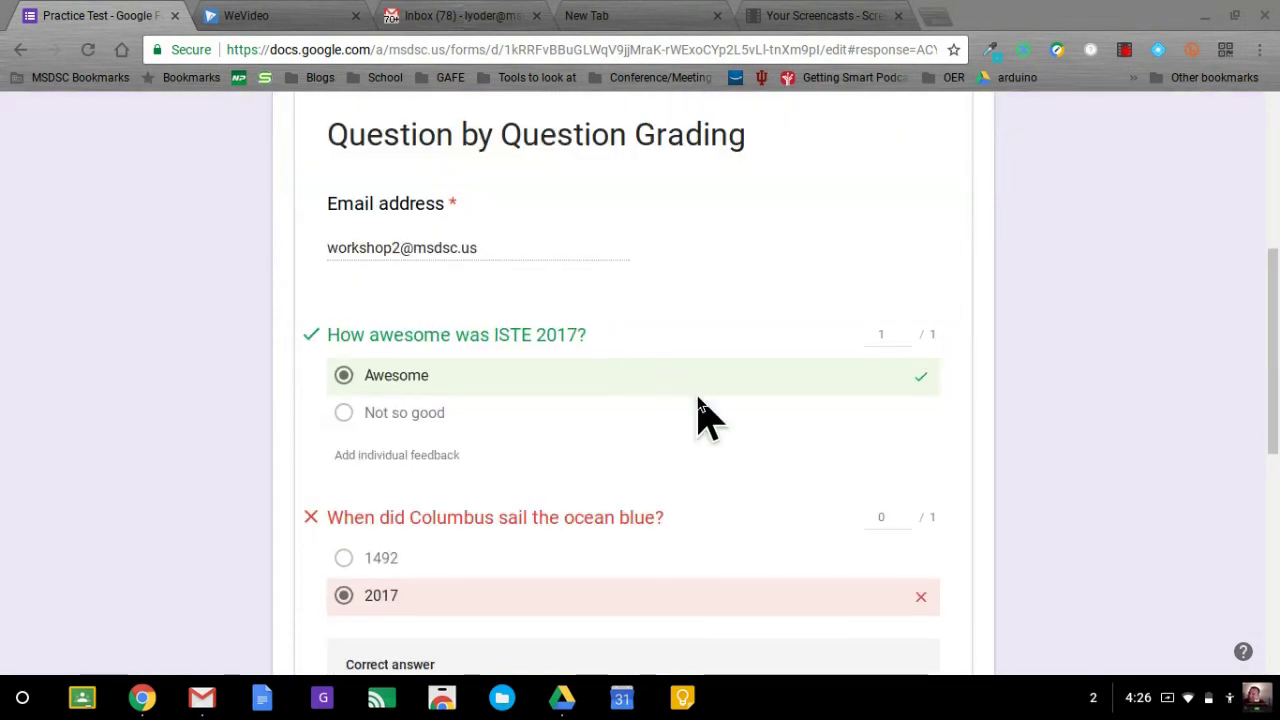
scroll(688, 445, down, 5)
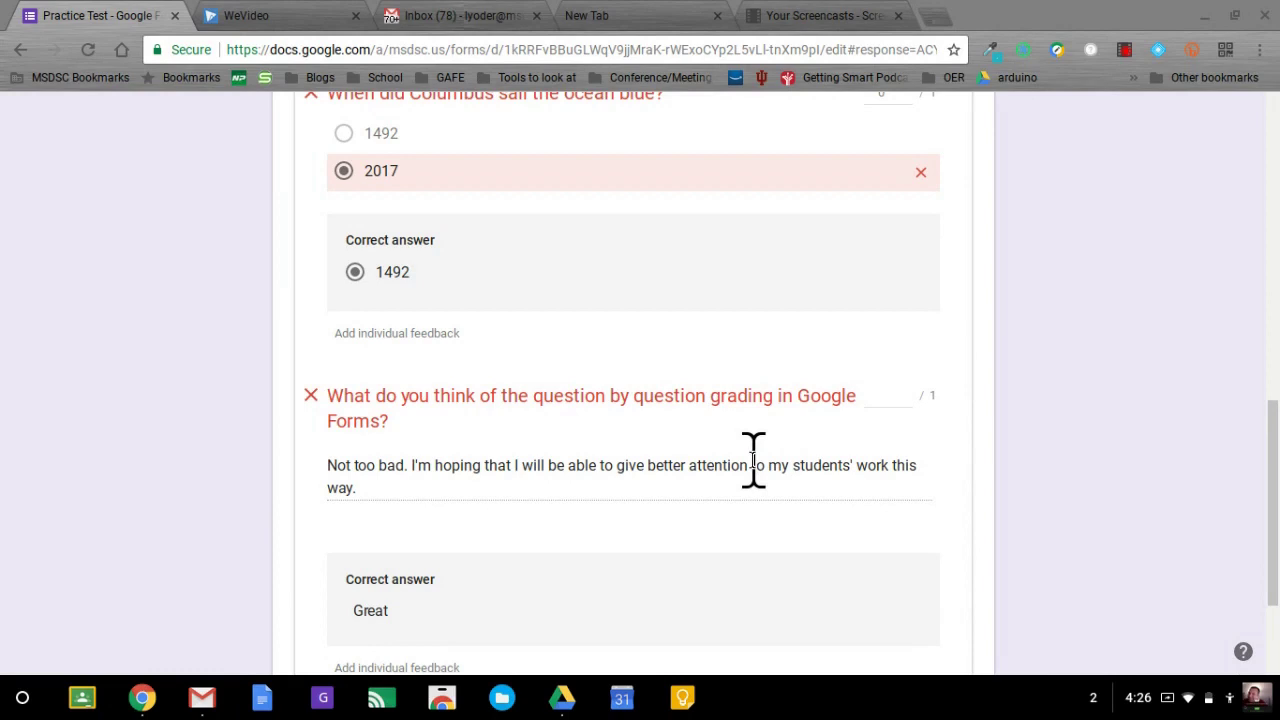
scroll(753, 462, up, 8)
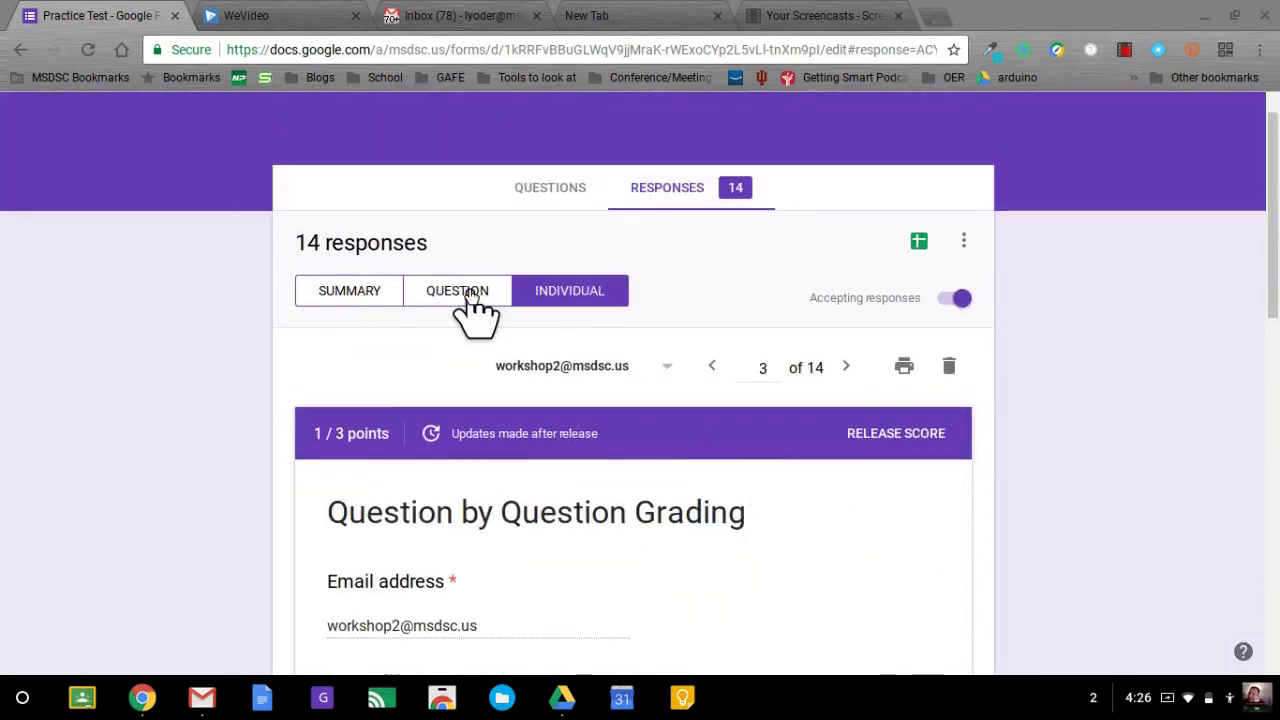
Group responses by question and go back to ISTE 2017: Awesome (10, 1 point), Not so good (4, 0).
click(468, 298)
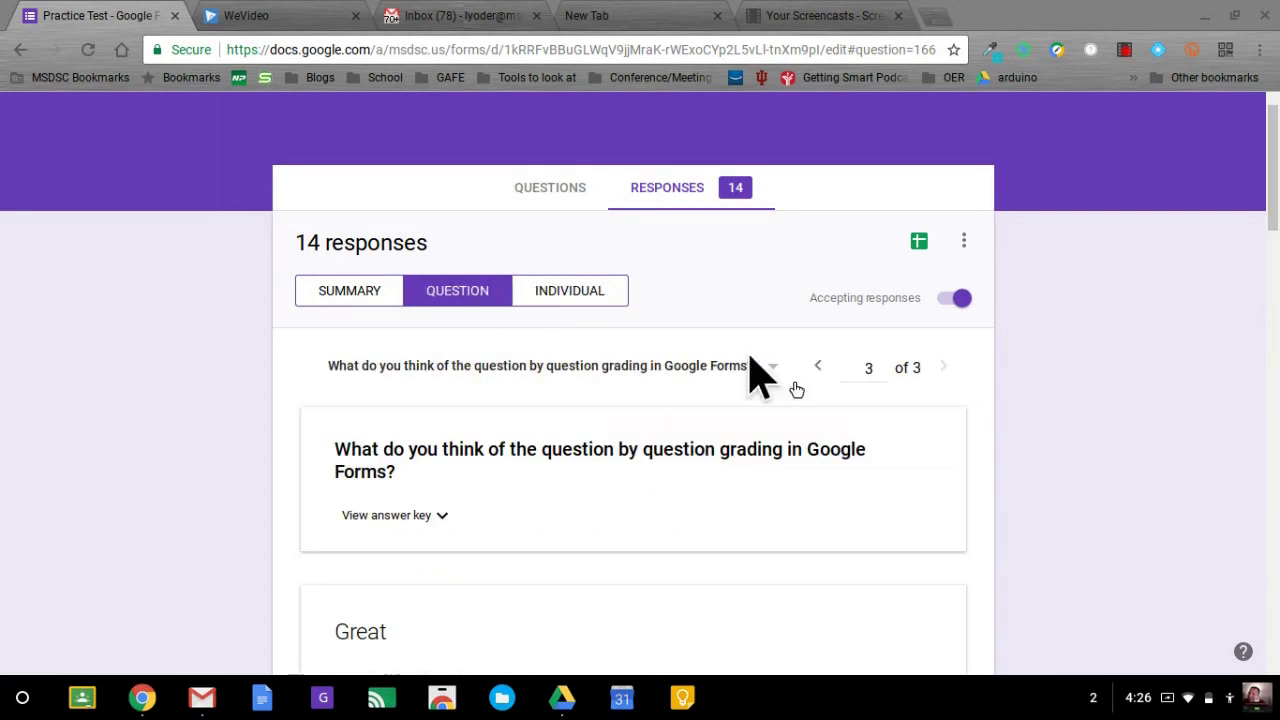
click(817, 366)
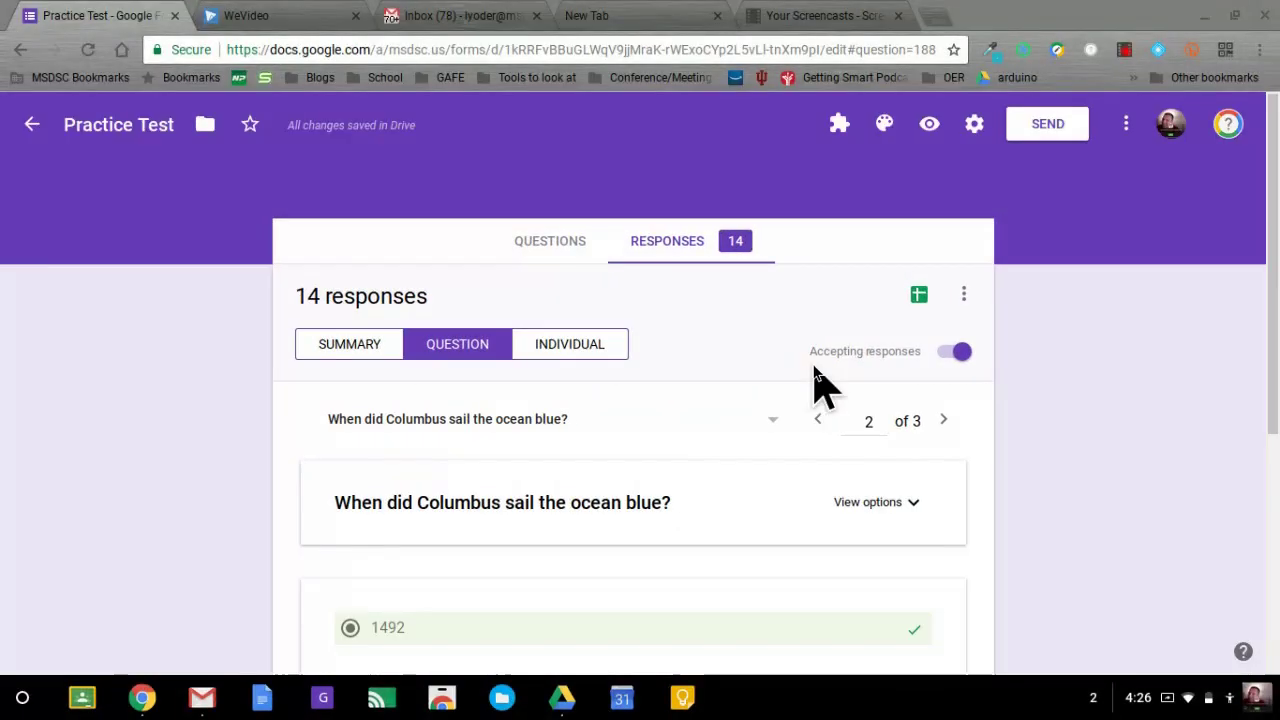
click(813, 418)
scroll(810, 430, down, 3)
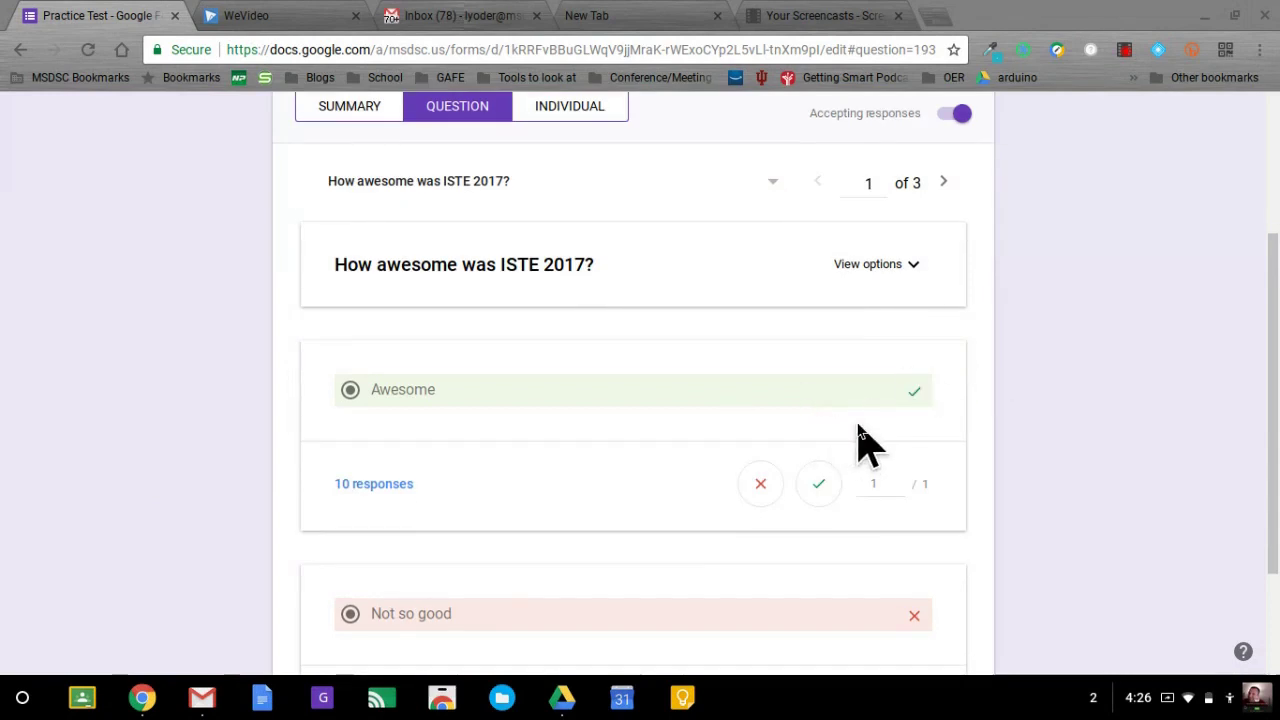
scroll(858, 440, up, 2)
scroll(868, 478, down, 3)
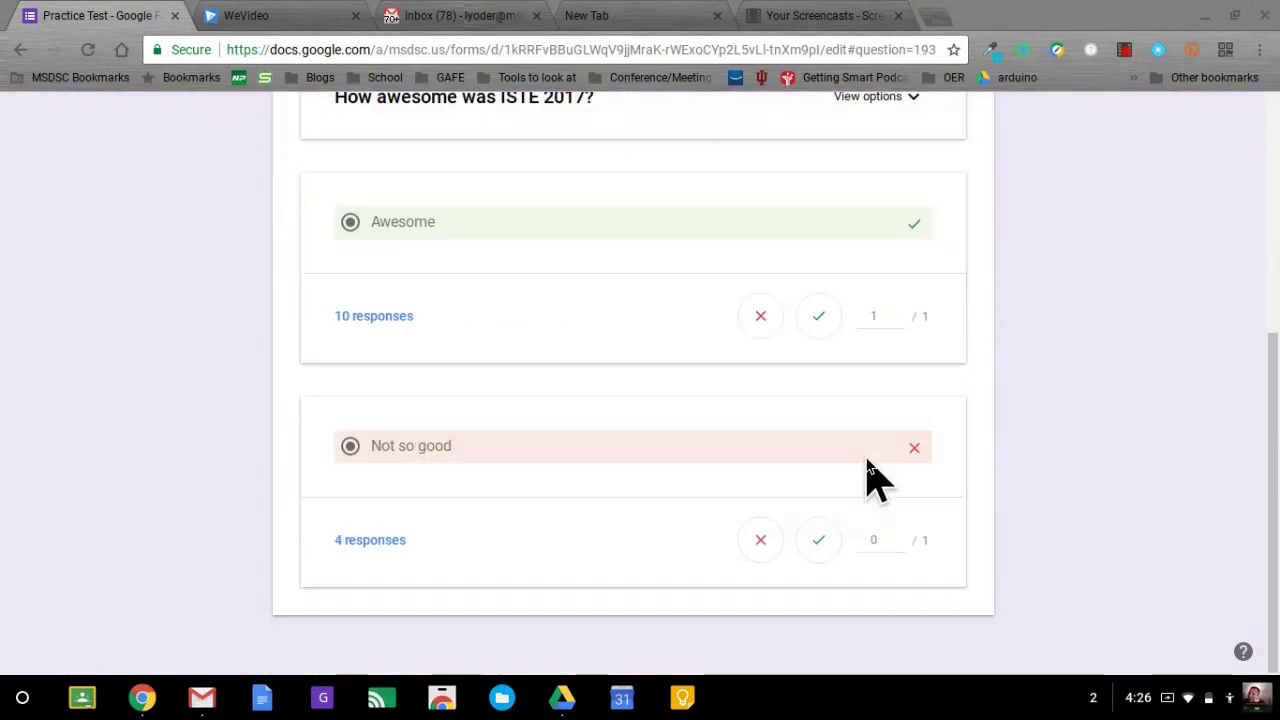
scroll(868, 470, up, 4)
Advance to question 3 of 3, the open-response grading-opinion question, and review its answer groups.
click(943, 421)
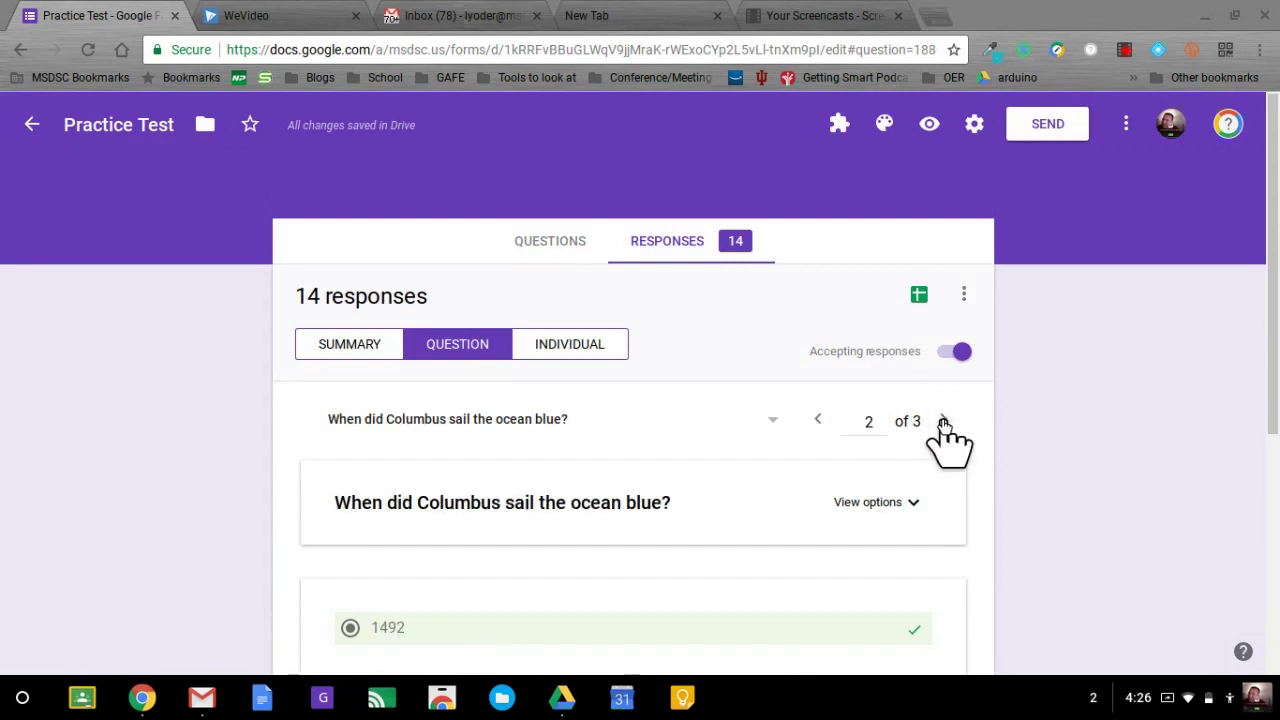
click(943, 421)
scroll(937, 480, down, 1)
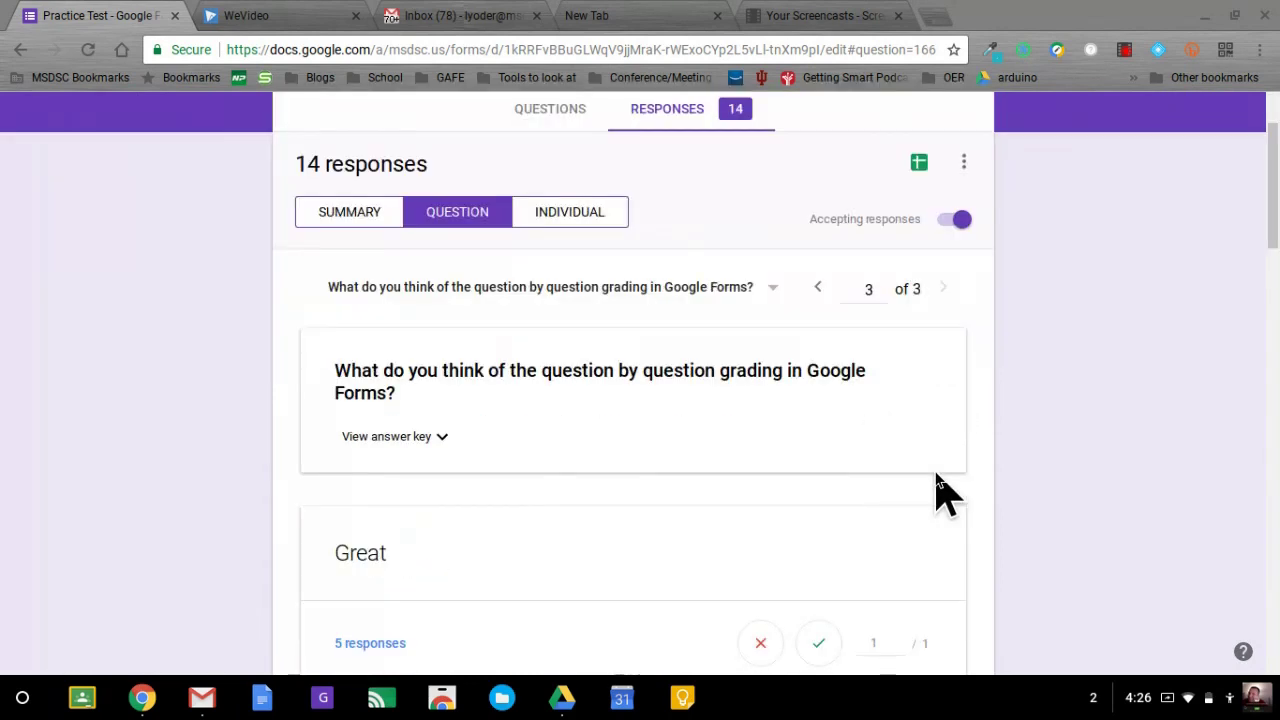
scroll(937, 480, down, 1)
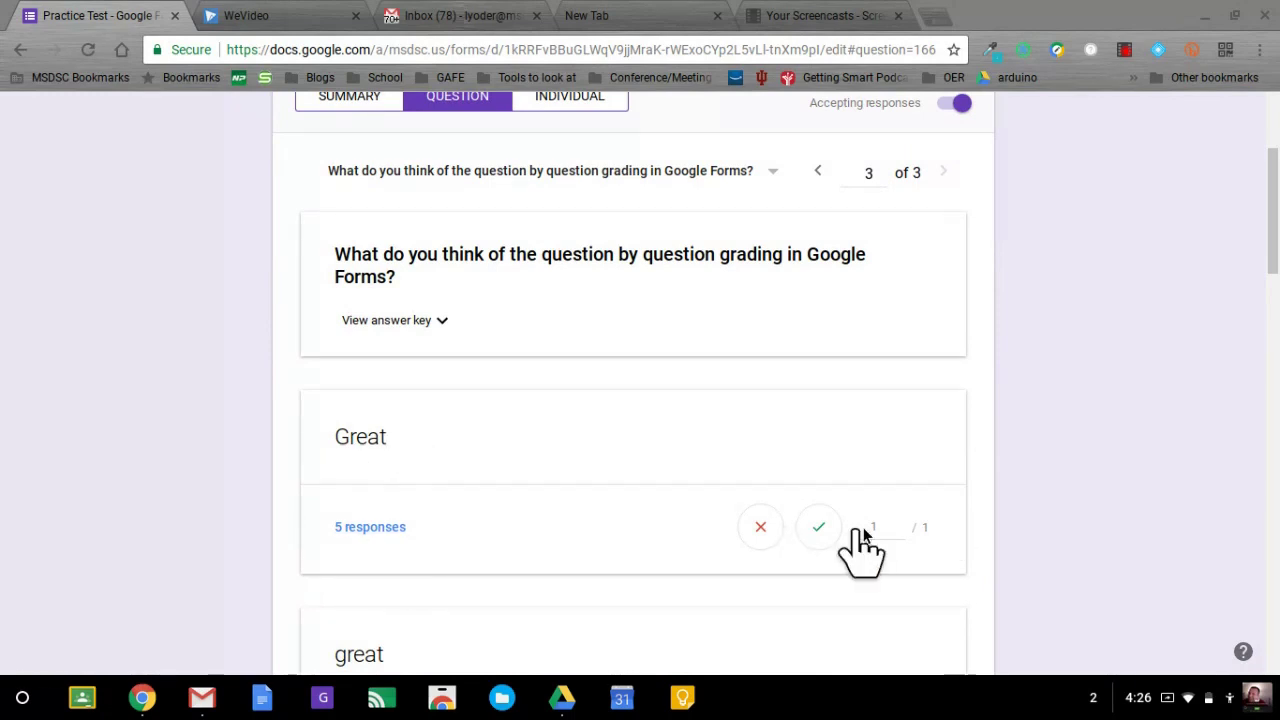
scroll(515, 570, down, 3)
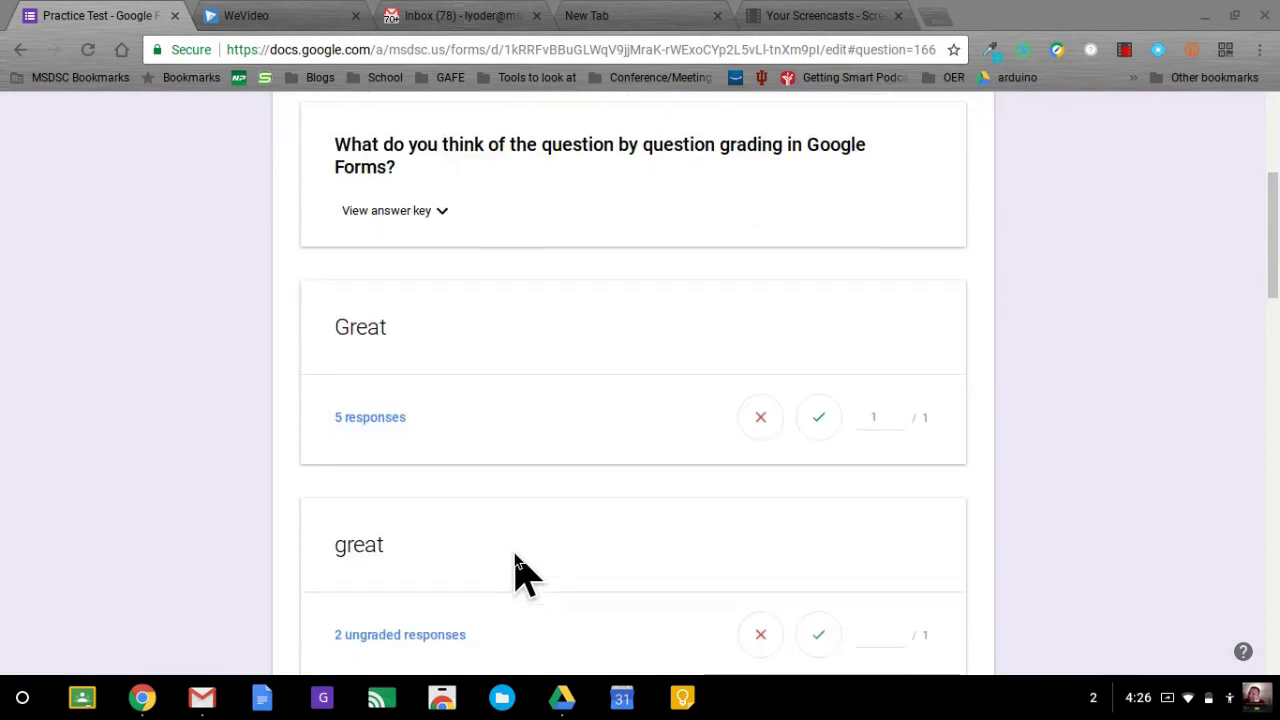
scroll(614, 355, down, 3)
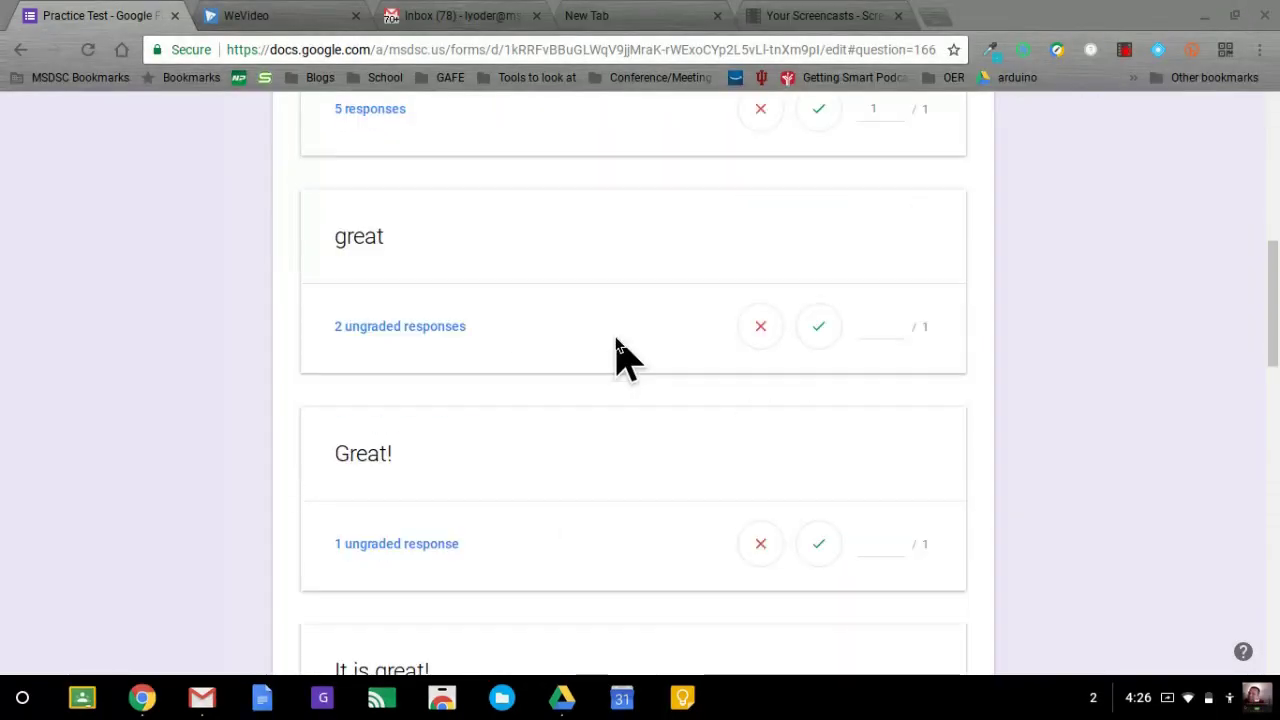
scroll(617, 352, up, 1)
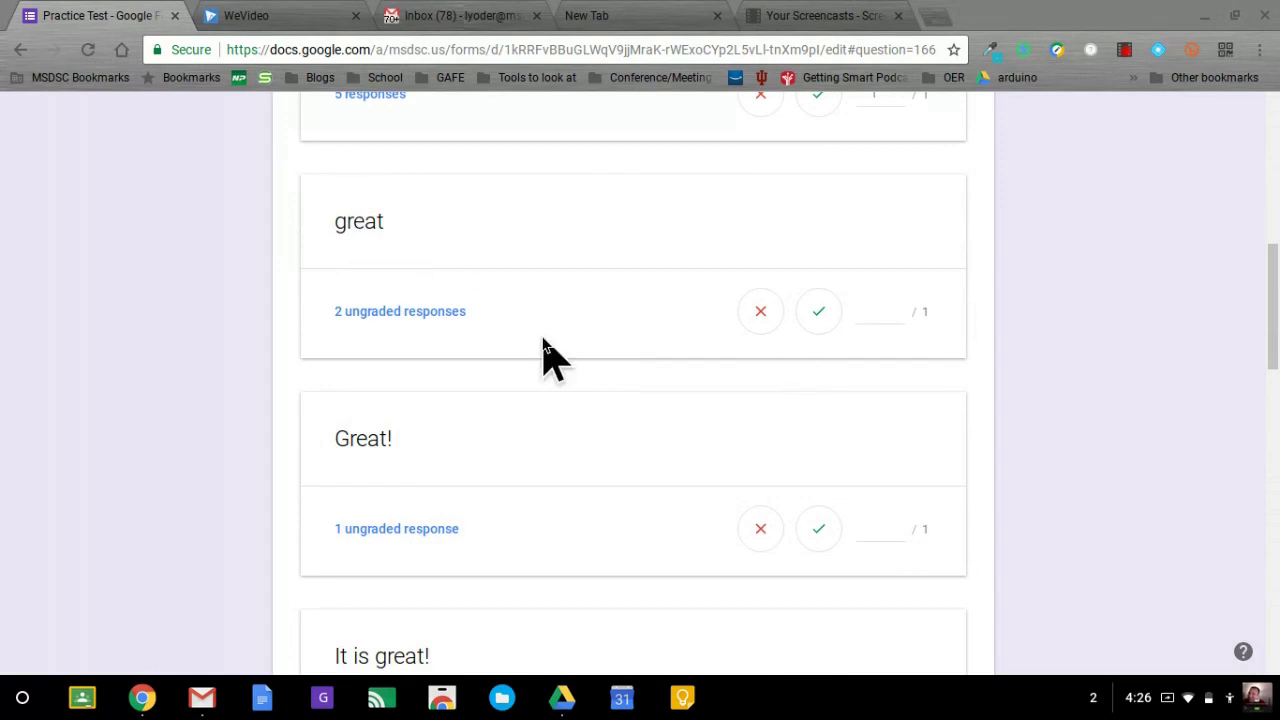
scroll(545, 355, up, 1)
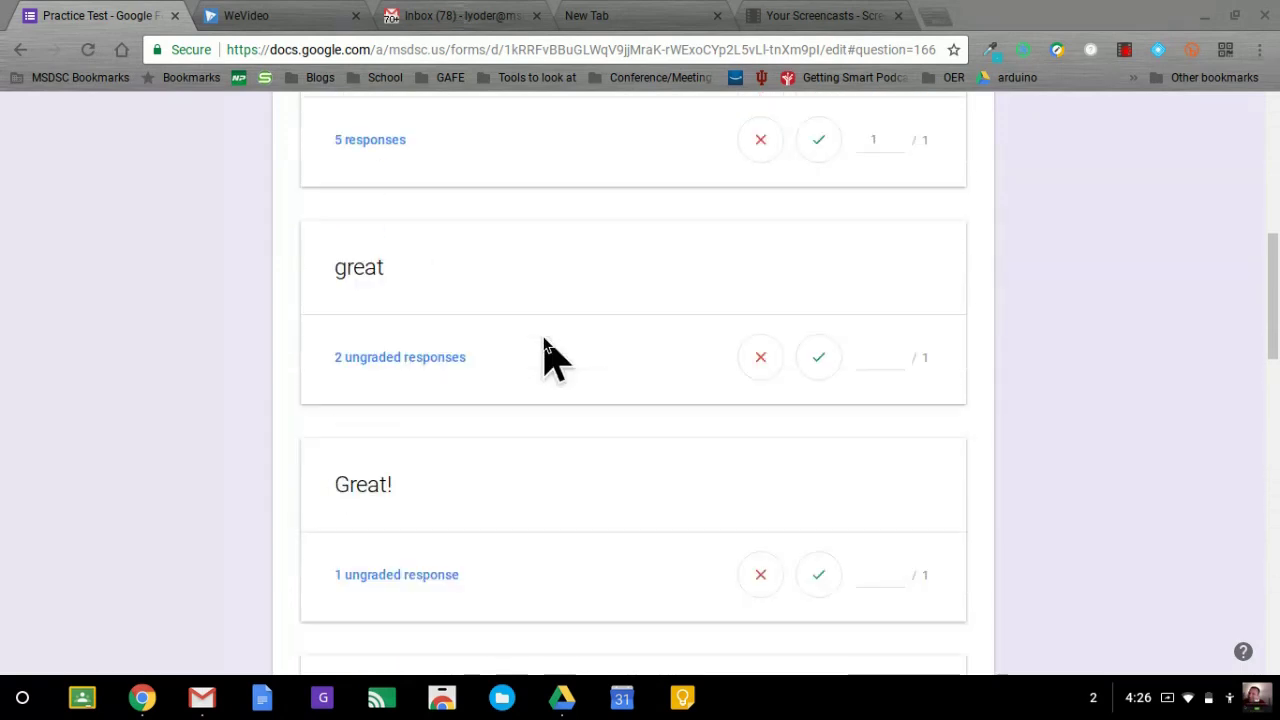
Mark the great, Great! and It is great! answers correct and What are Google Forms? incorrect.
click(818, 358)
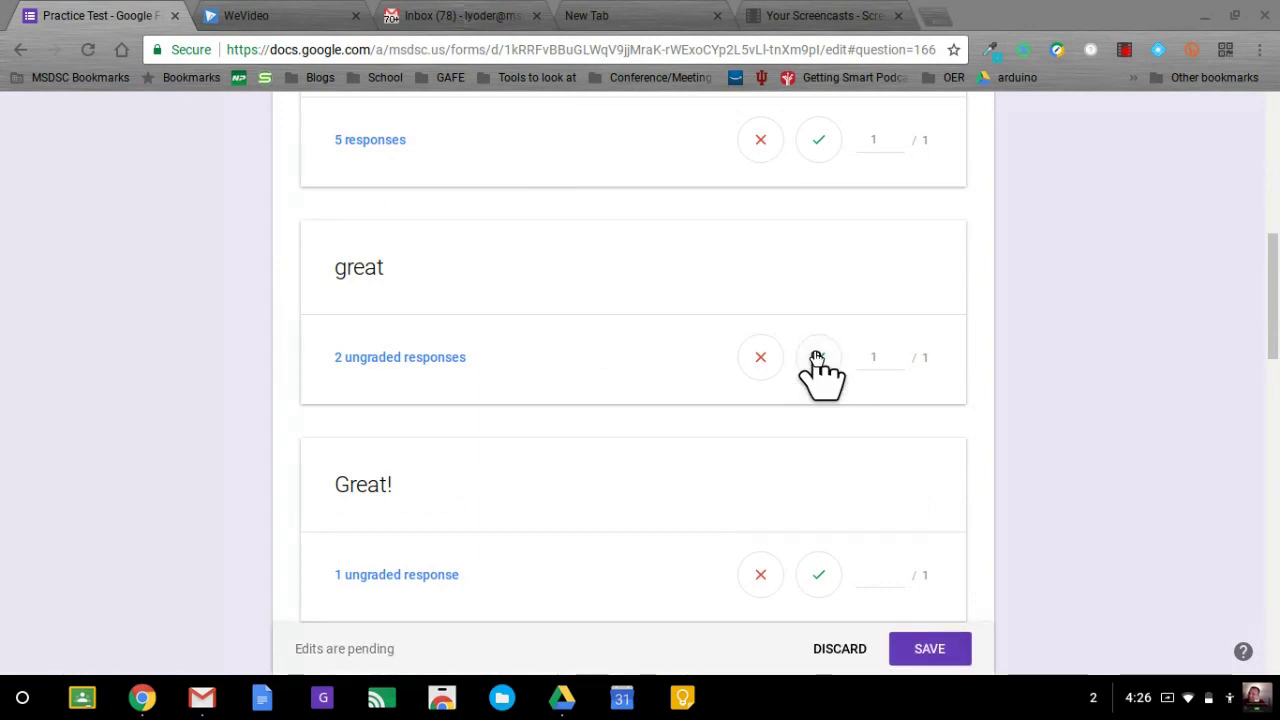
scroll(815, 357, down, 2)
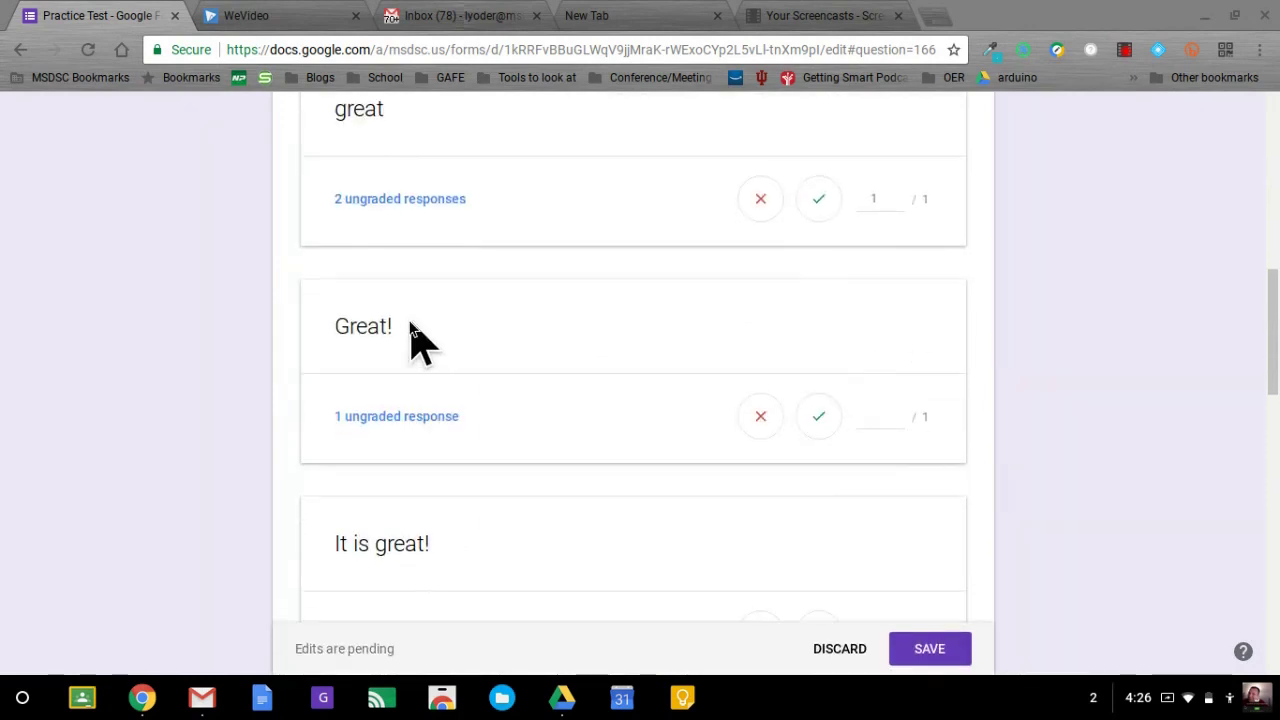
click(820, 414)
scroll(836, 412, down, 1)
scroll(843, 423, down, 2)
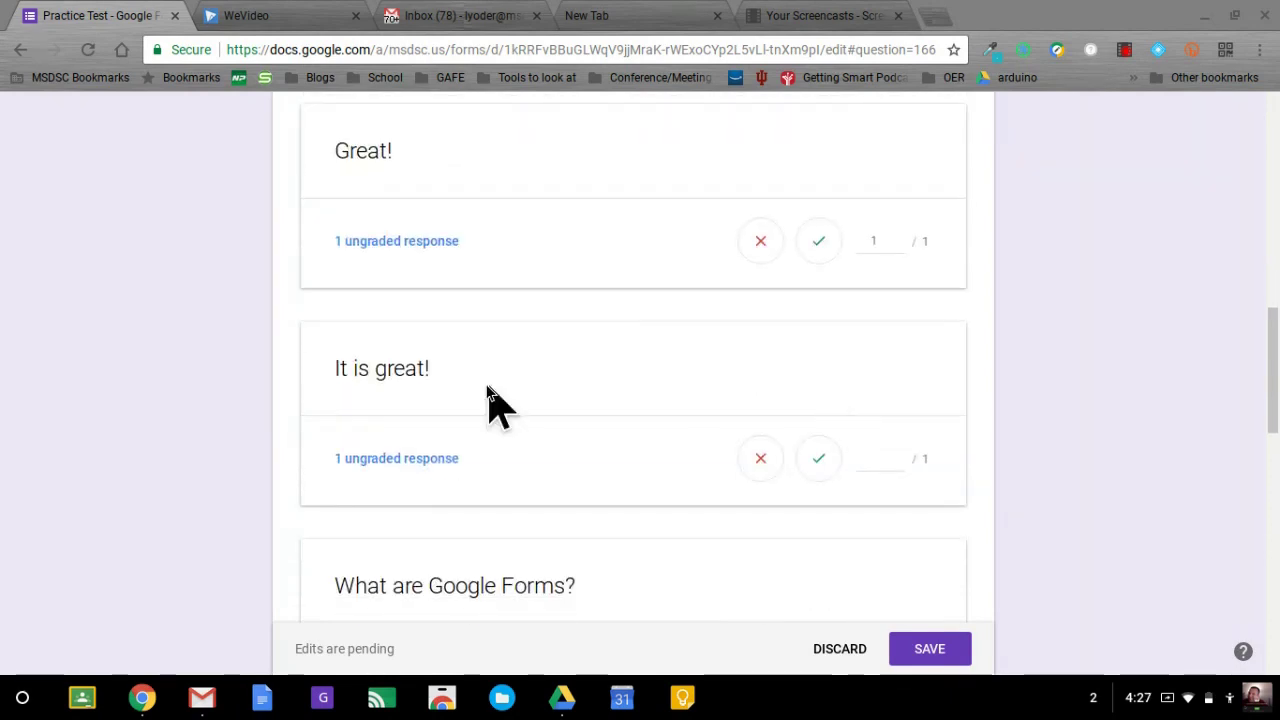
click(820, 458)
scroll(826, 468, down, 3)
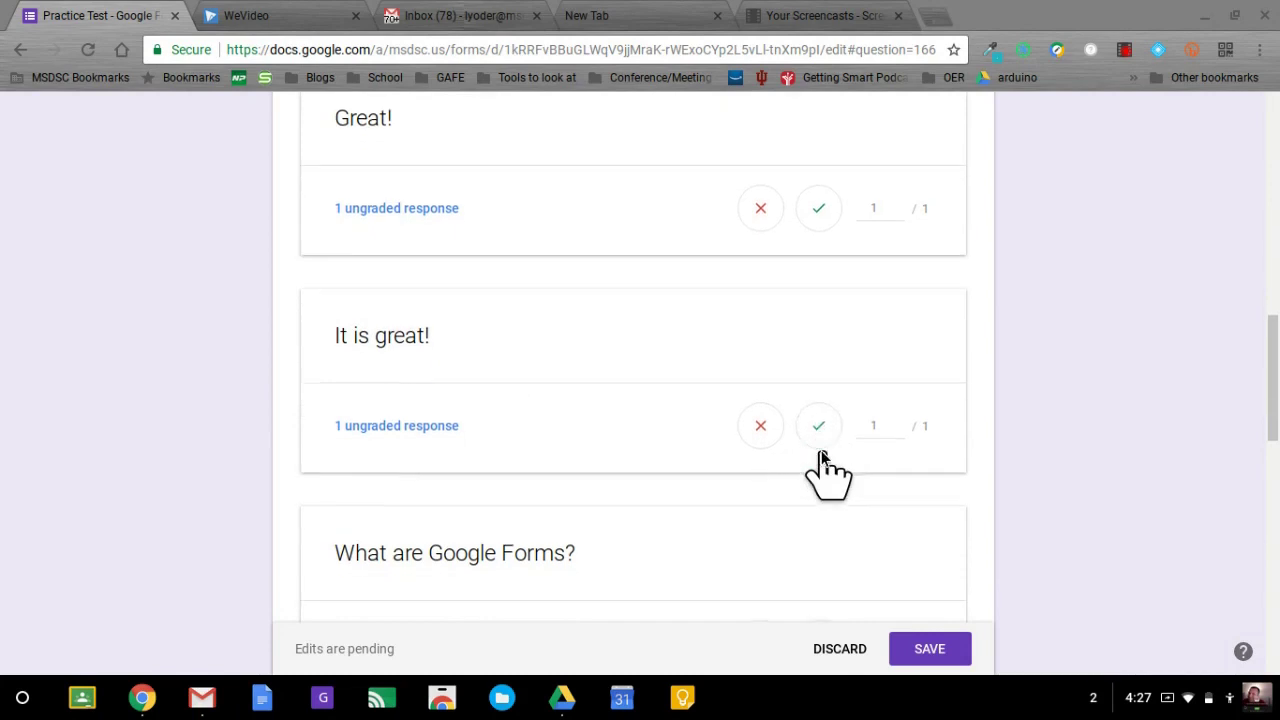
click(755, 425)
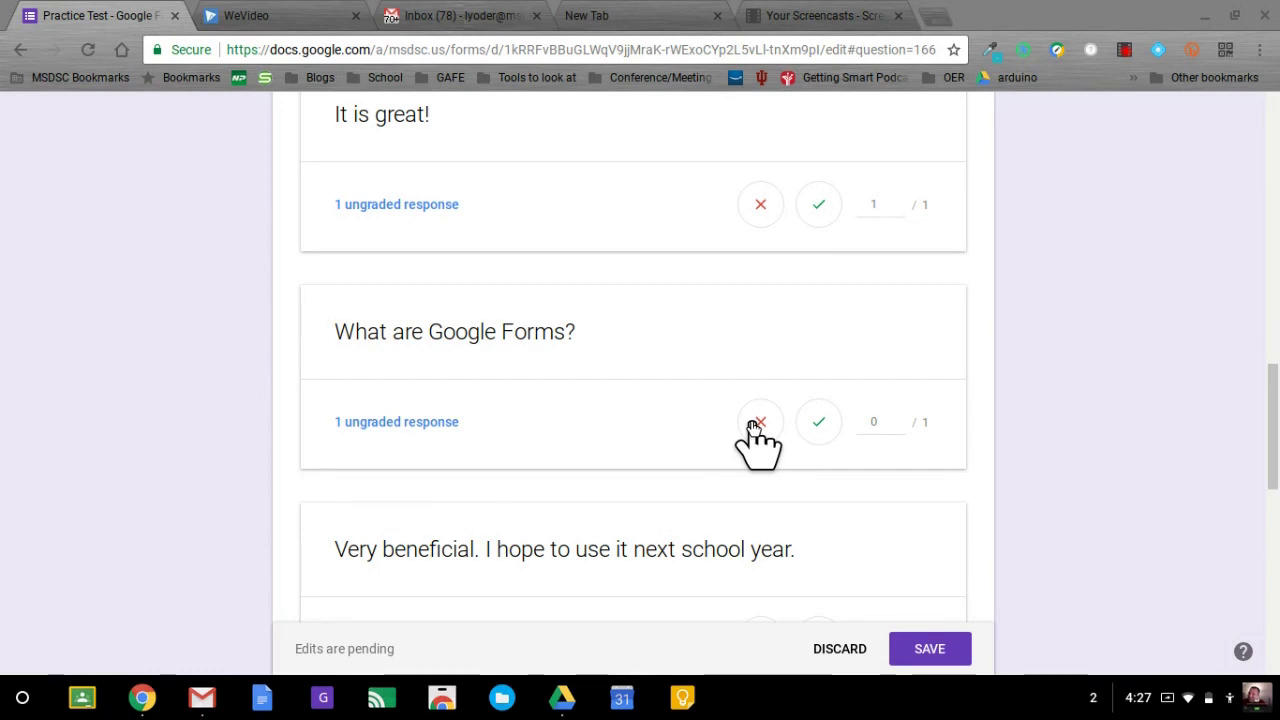
Give full credit to Very beneficial, focus-on-one-question, save-time and Not too bad answers, then save grades.
scroll(757, 428, down, 2)
scroll(771, 443, down, 1)
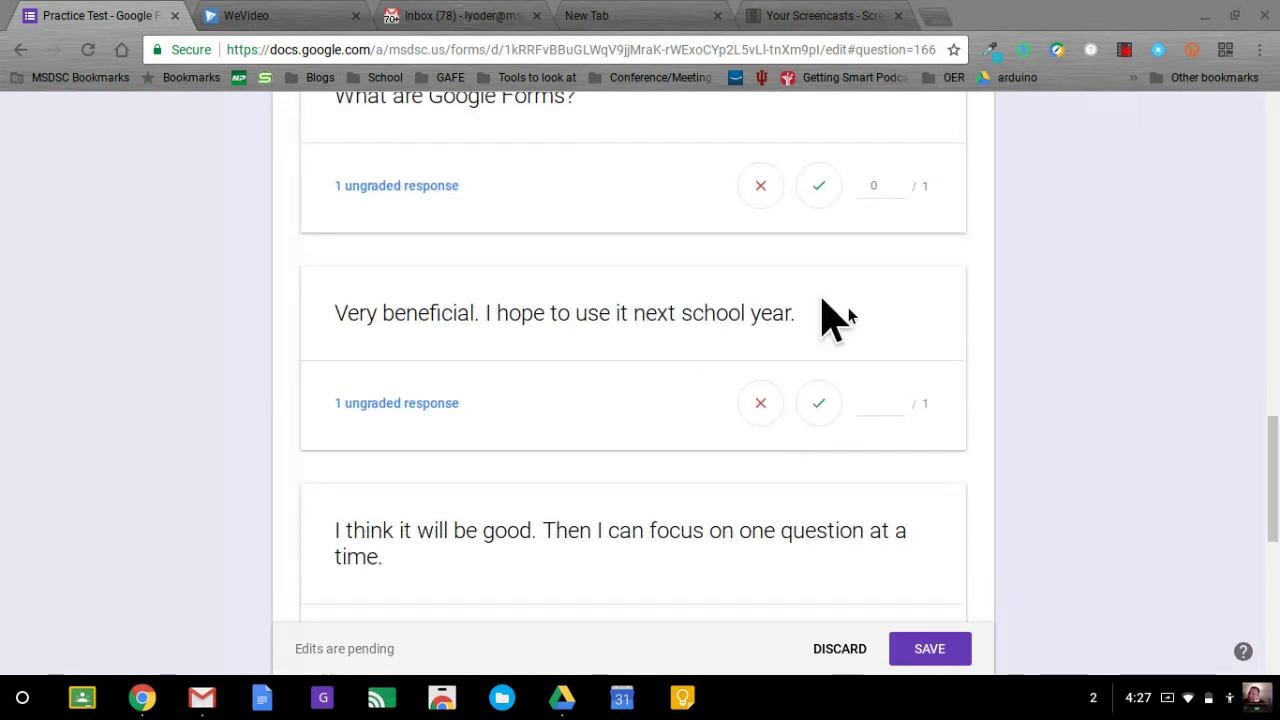
click(820, 403)
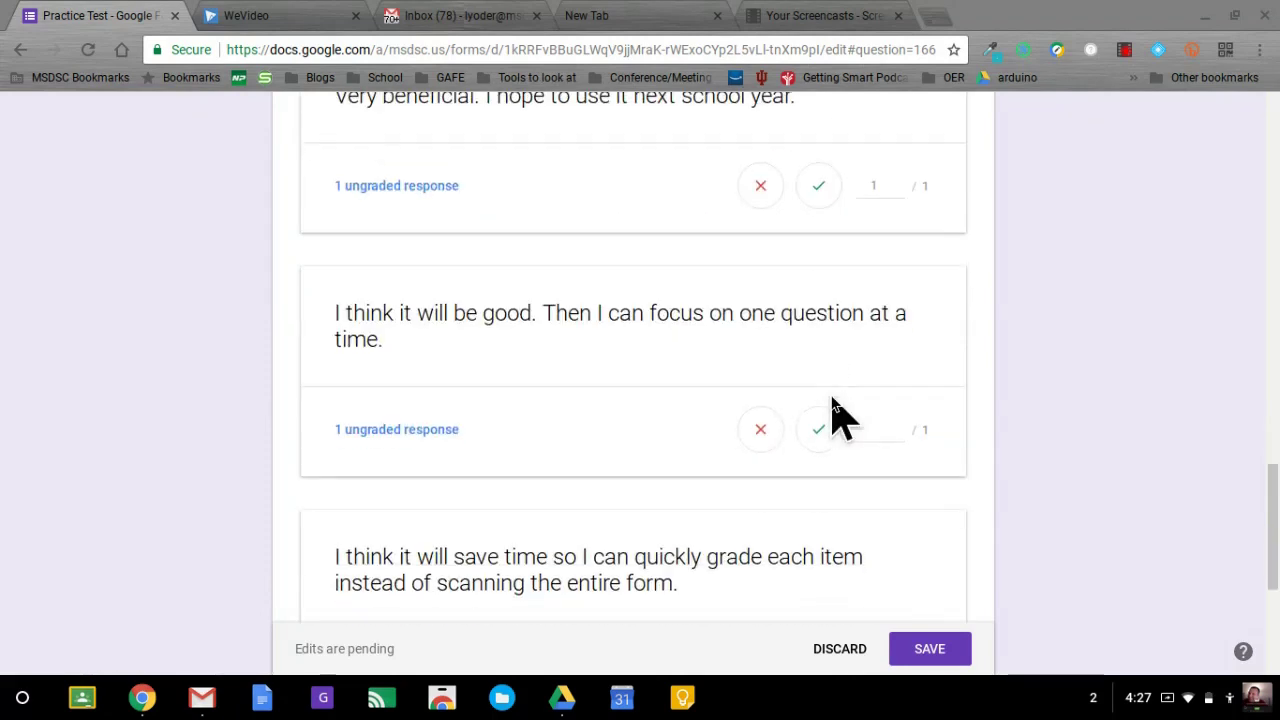
click(819, 430)
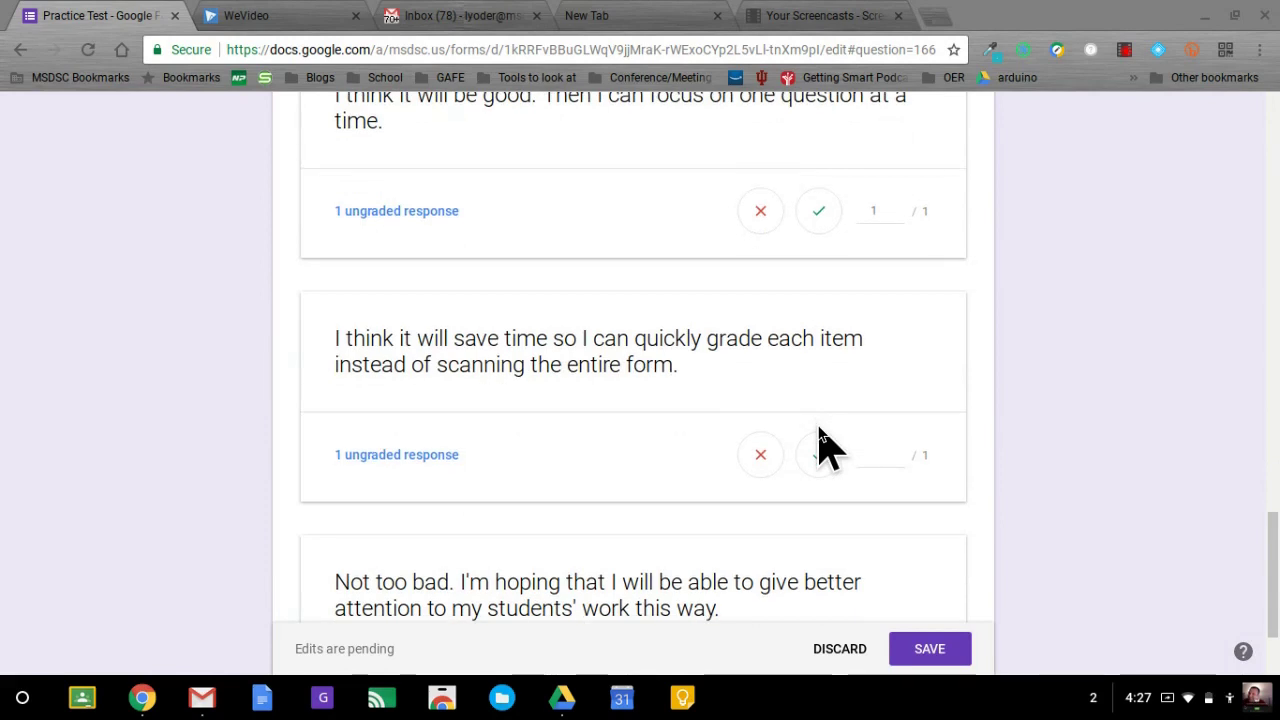
click(821, 456)
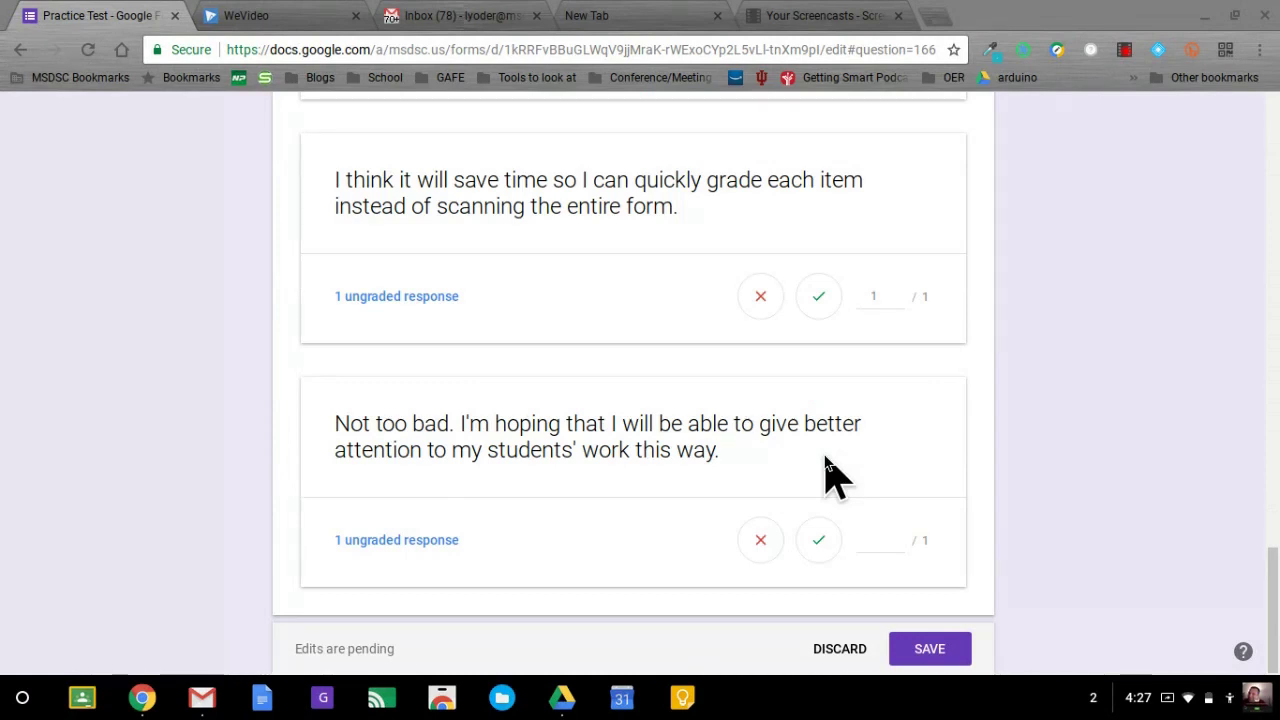
click(819, 545)
click(955, 651)
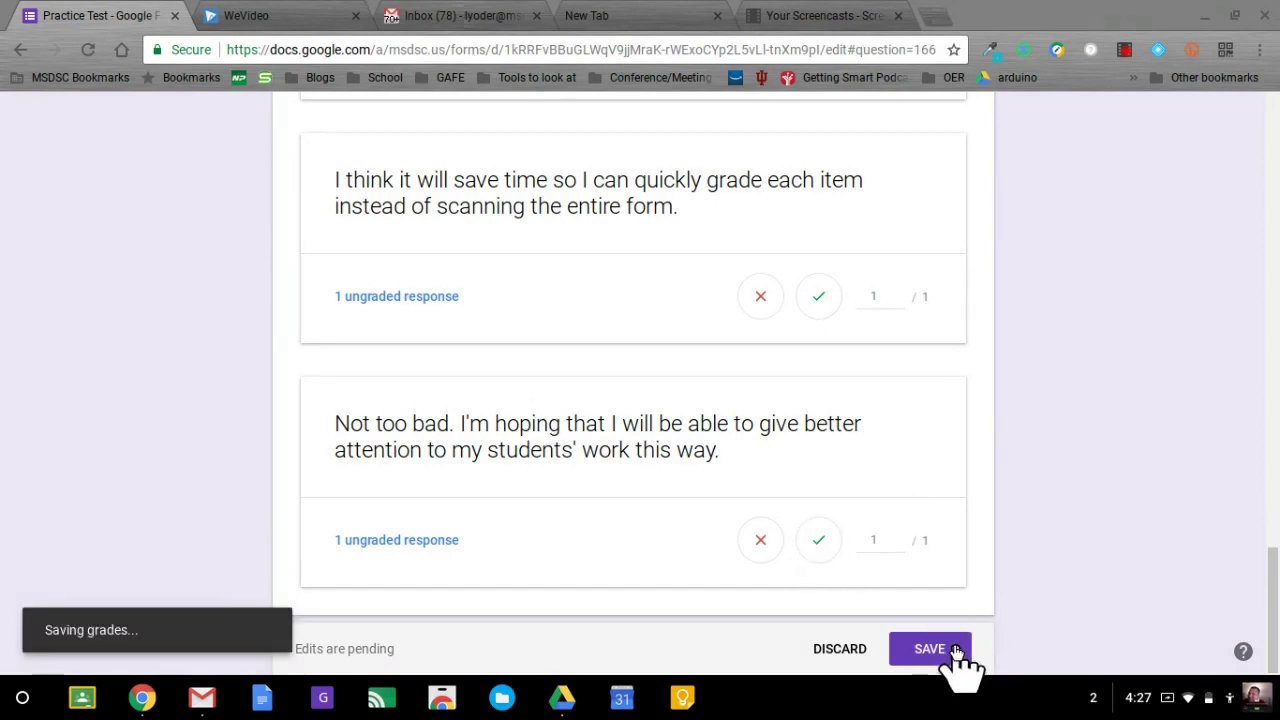
scroll(955, 651, up, 12)
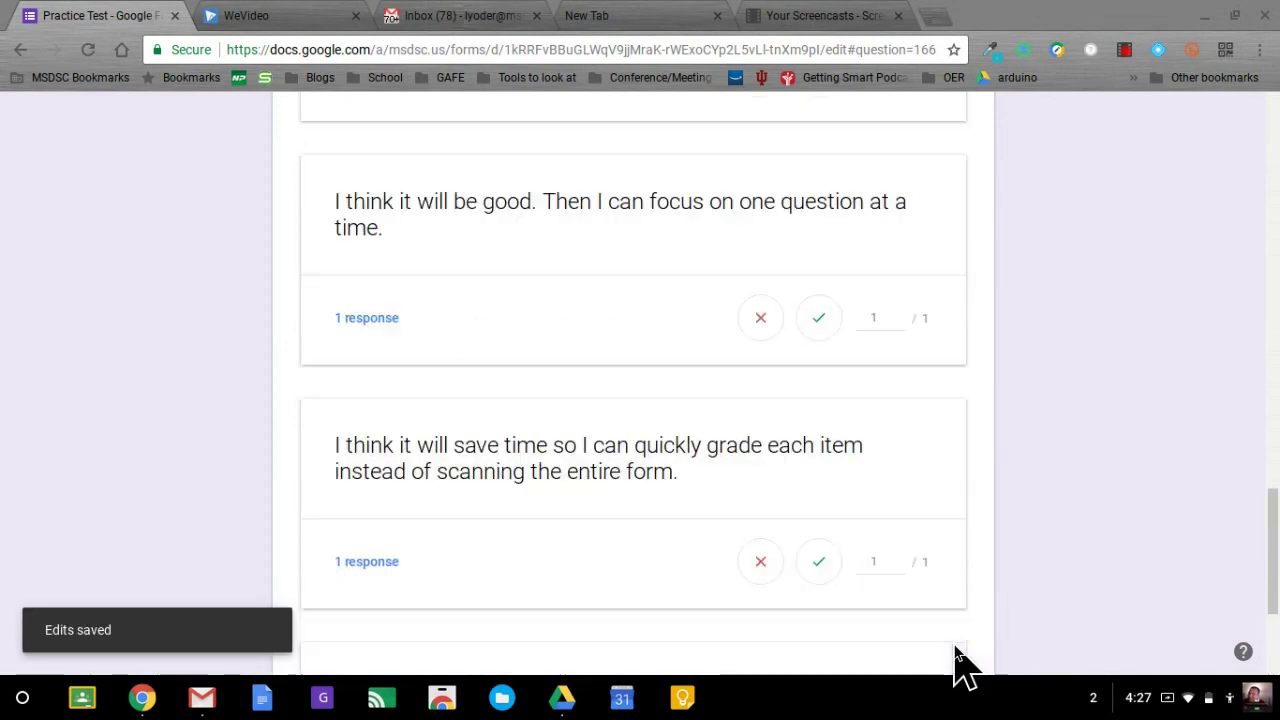
scroll(955, 651, up, 10)
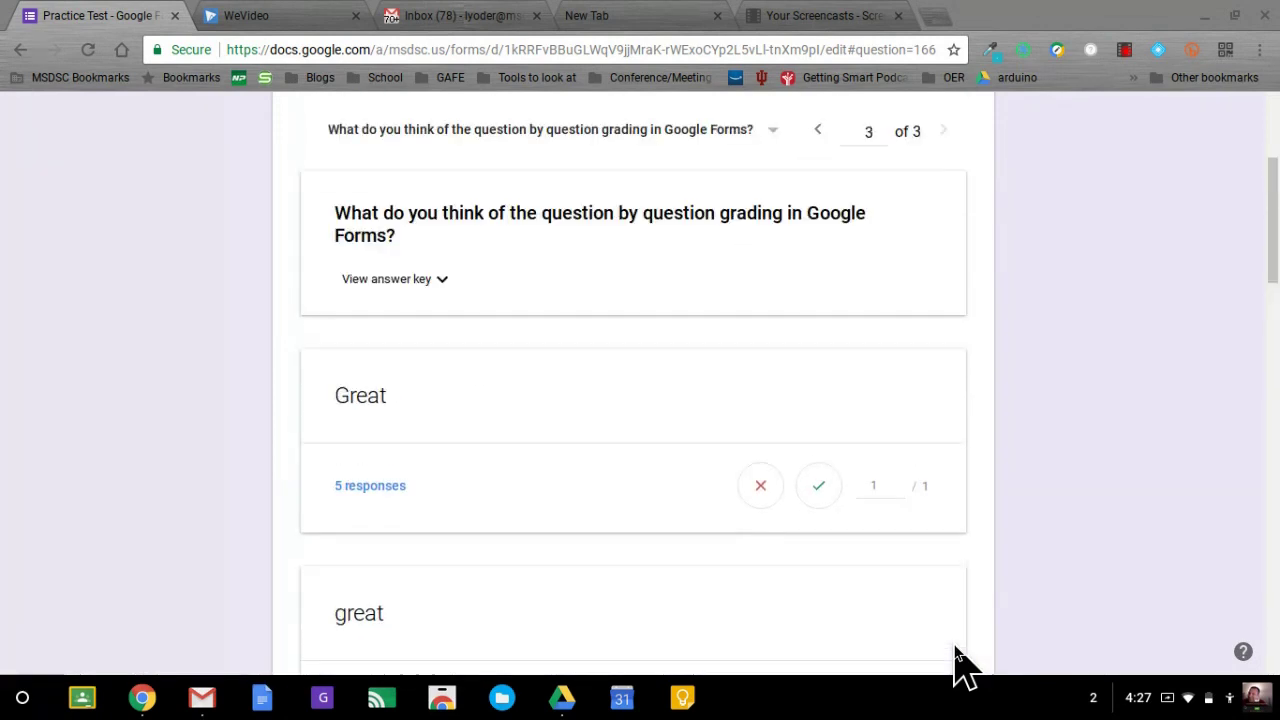
click(582, 350)
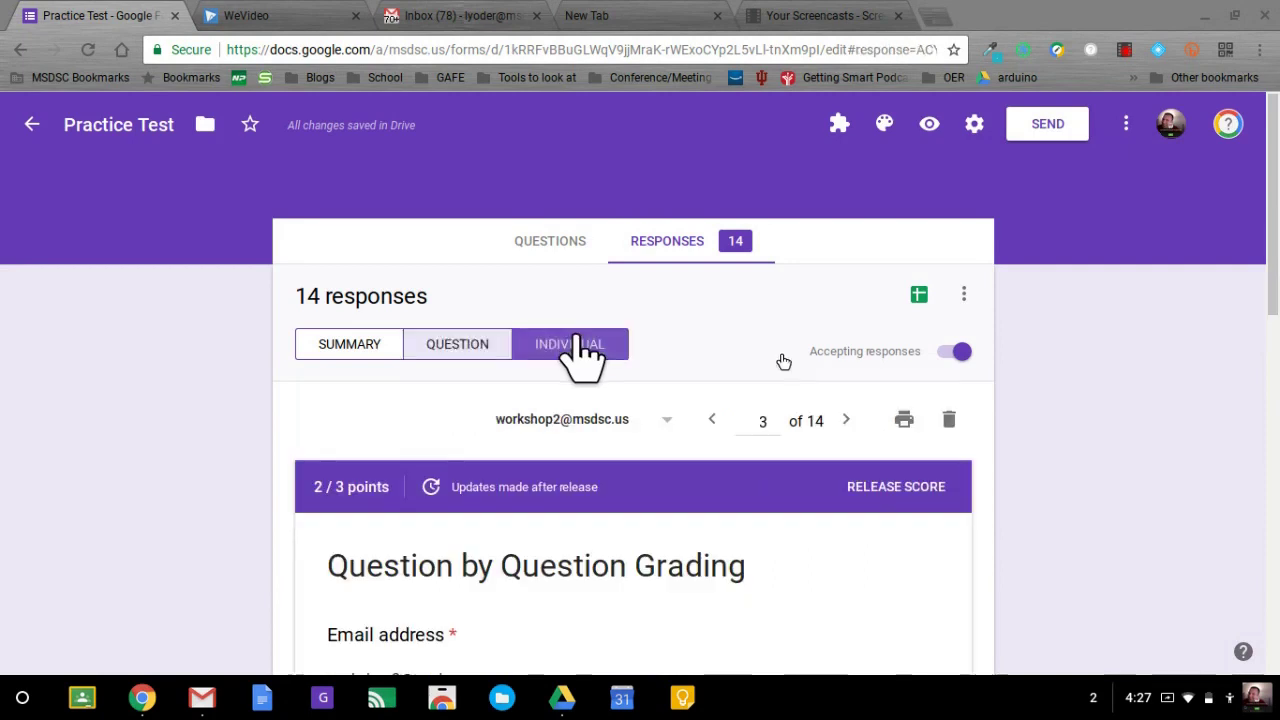
scroll(752, 390, down, 7)
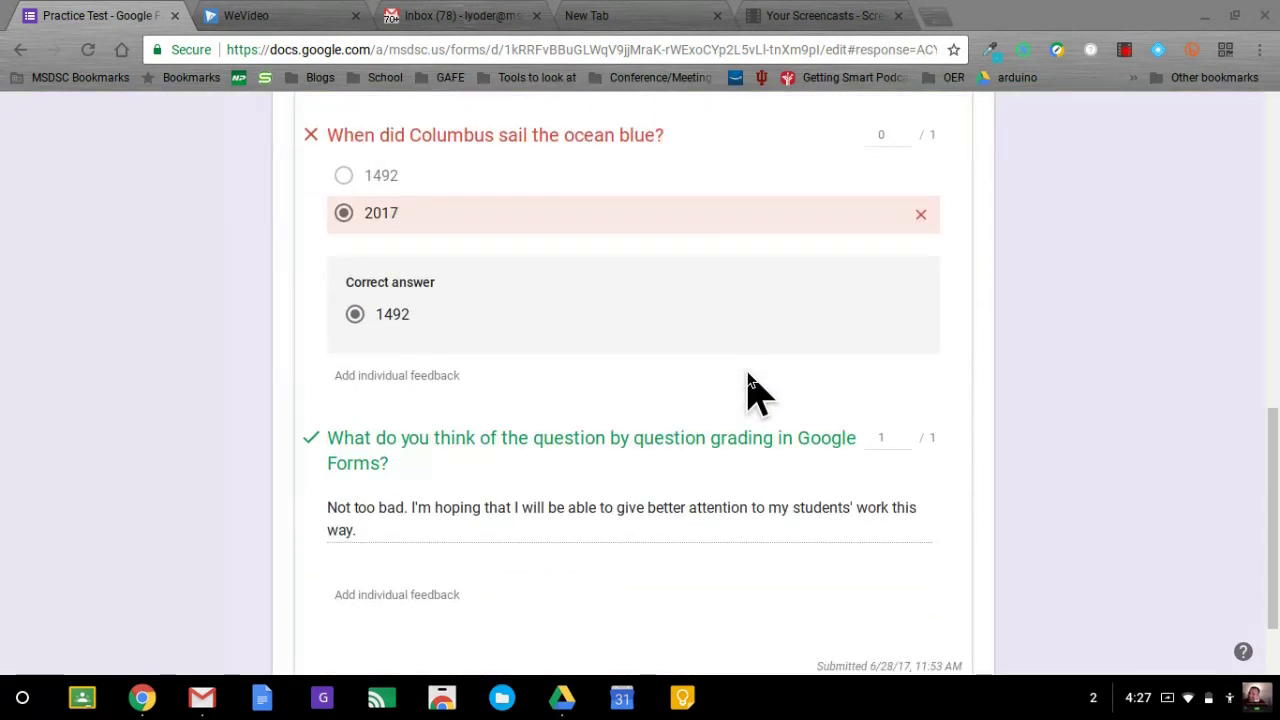
scroll(752, 390, up, 3)
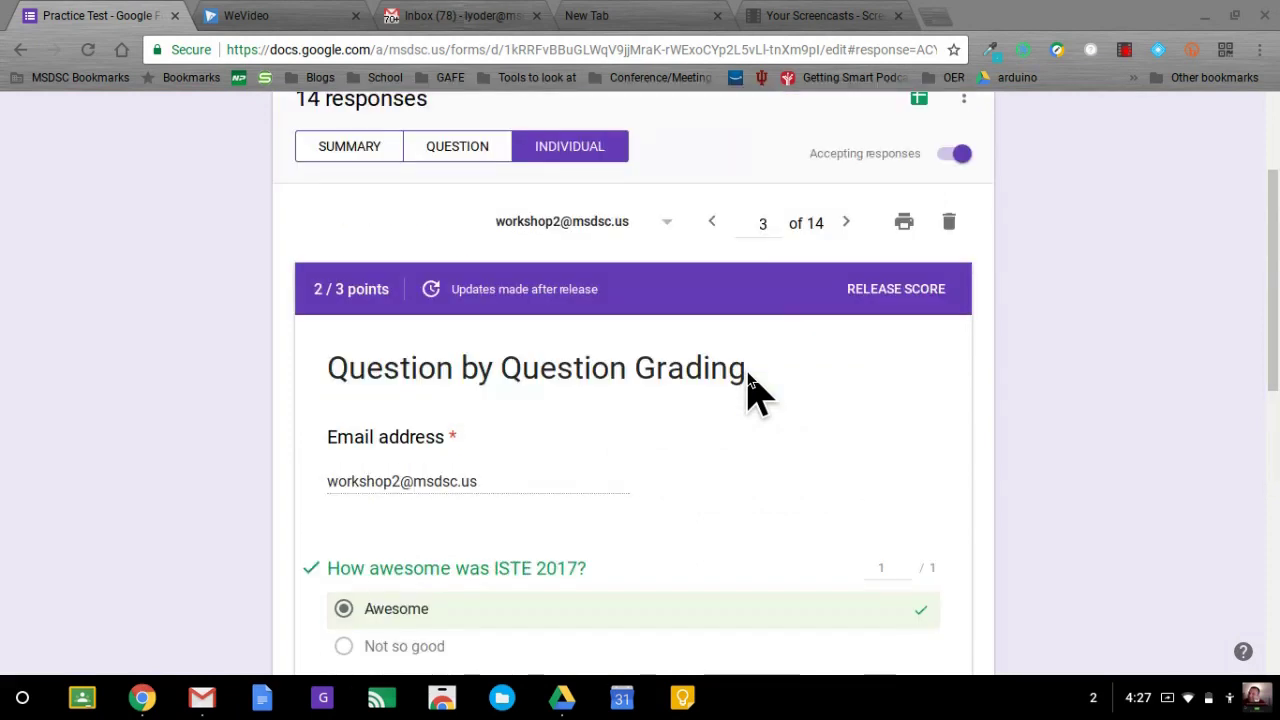
click(843, 223)
scroll(843, 223, up, 2)
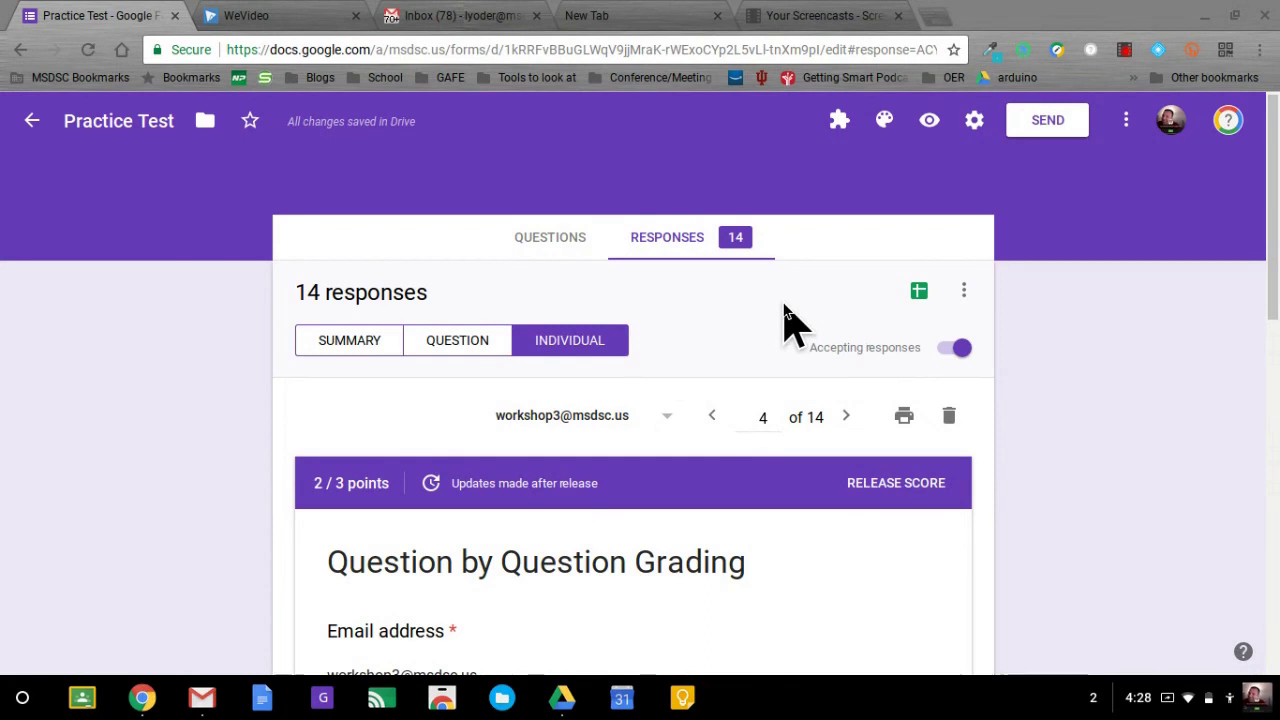
click(457, 345)
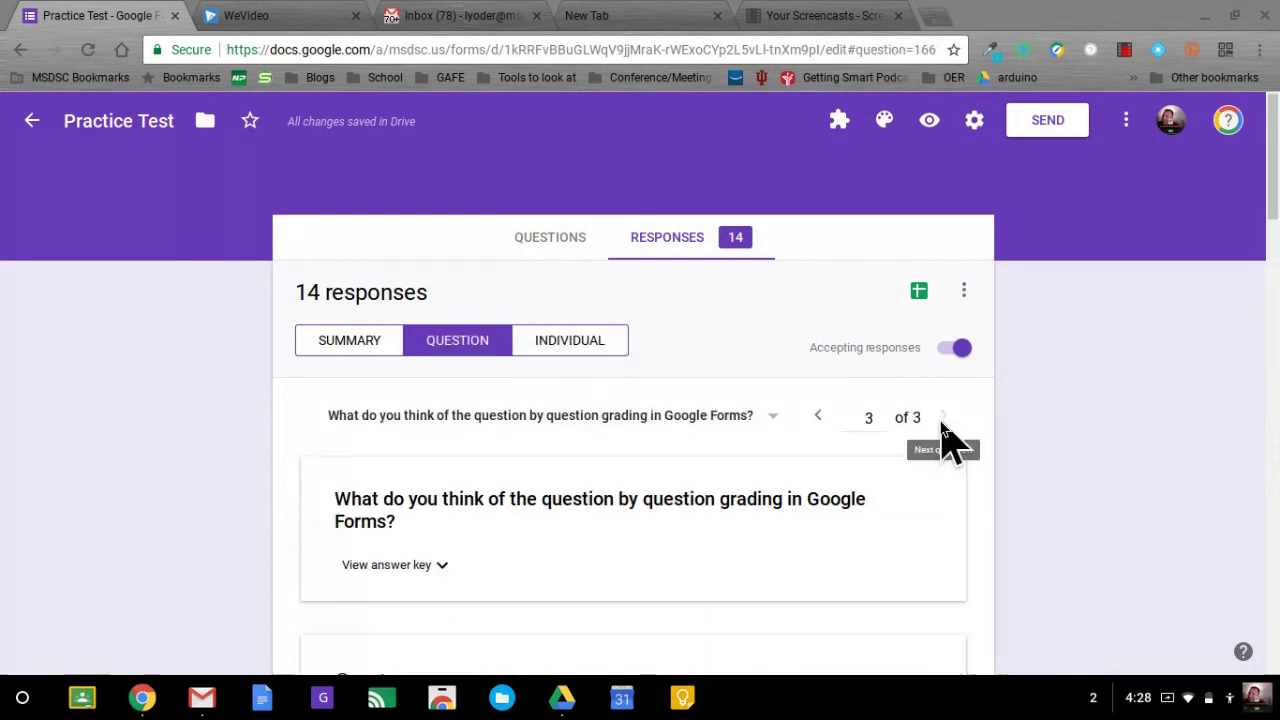
scroll(920, 520, down, 3)
scroll(920, 520, down, 5)
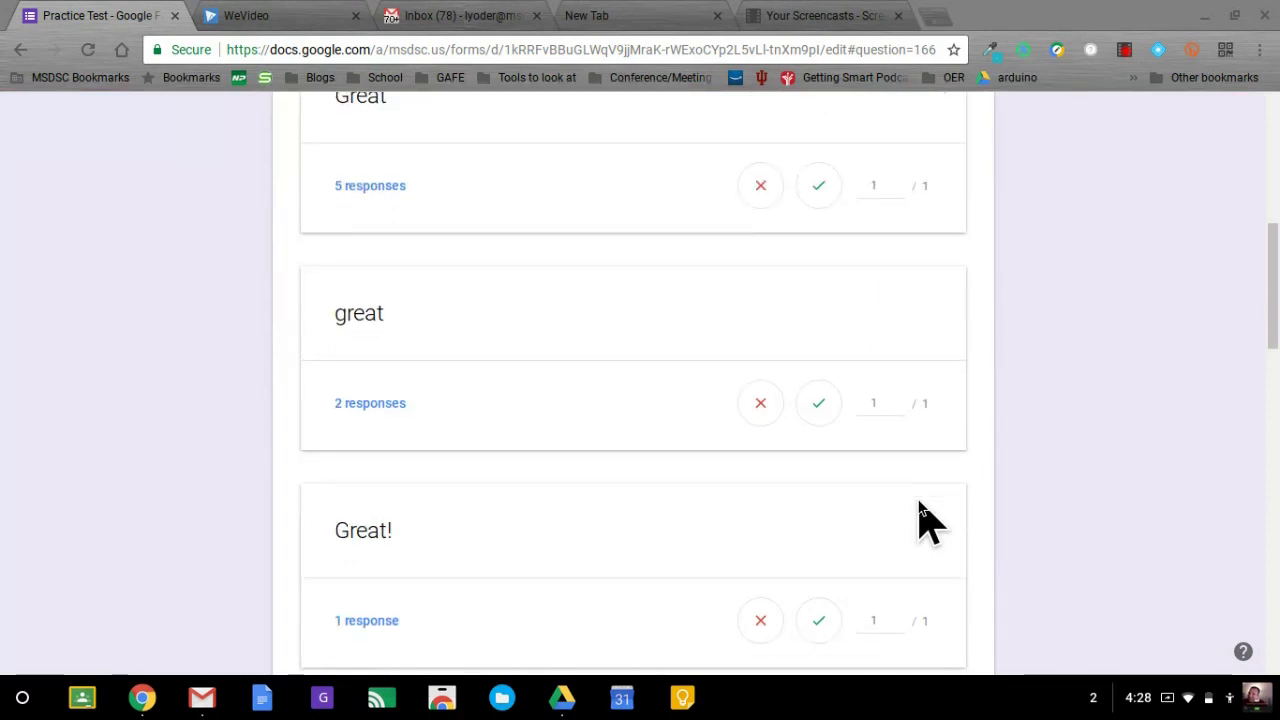